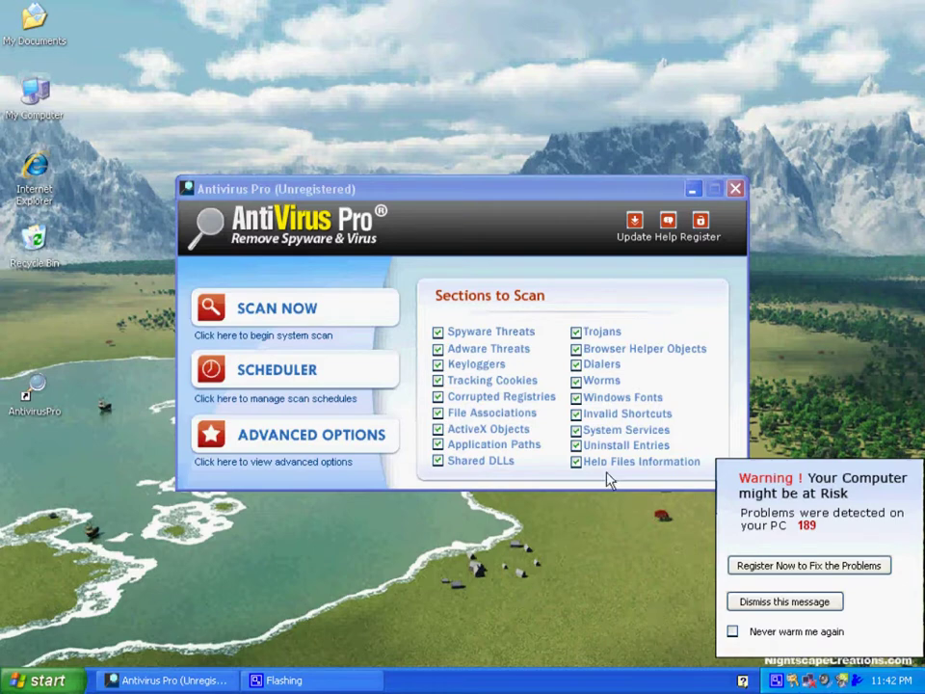
# Move the Antivirus Pro window to the upper right and start its full system scan
pyautogui.moveTo(502, 205); pyautogui.dragTo(454, 61)
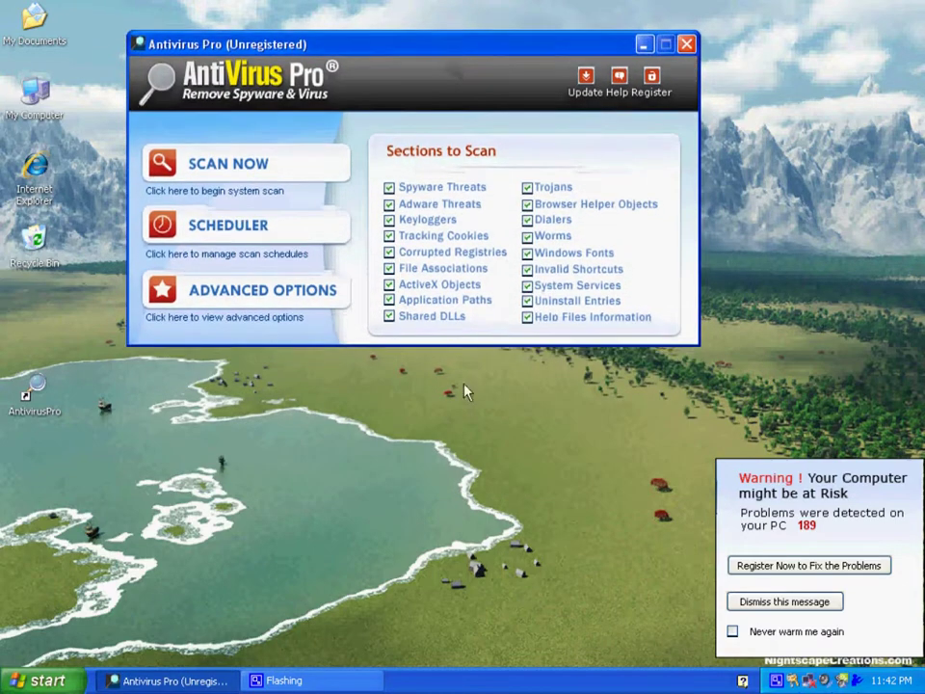
pyautogui.click(299, 397)
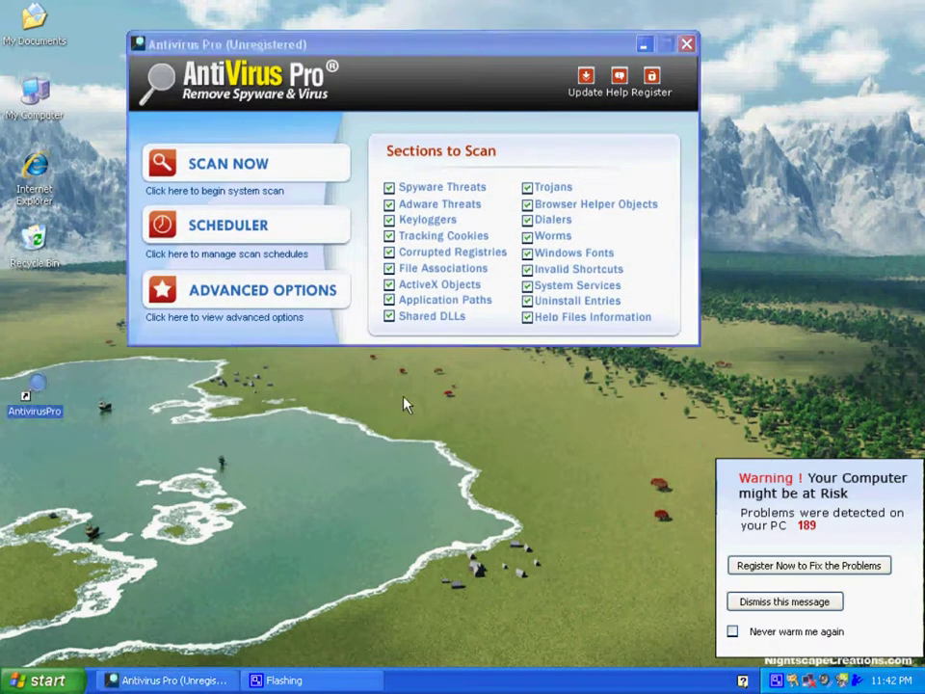
pyautogui.click(425, 116)
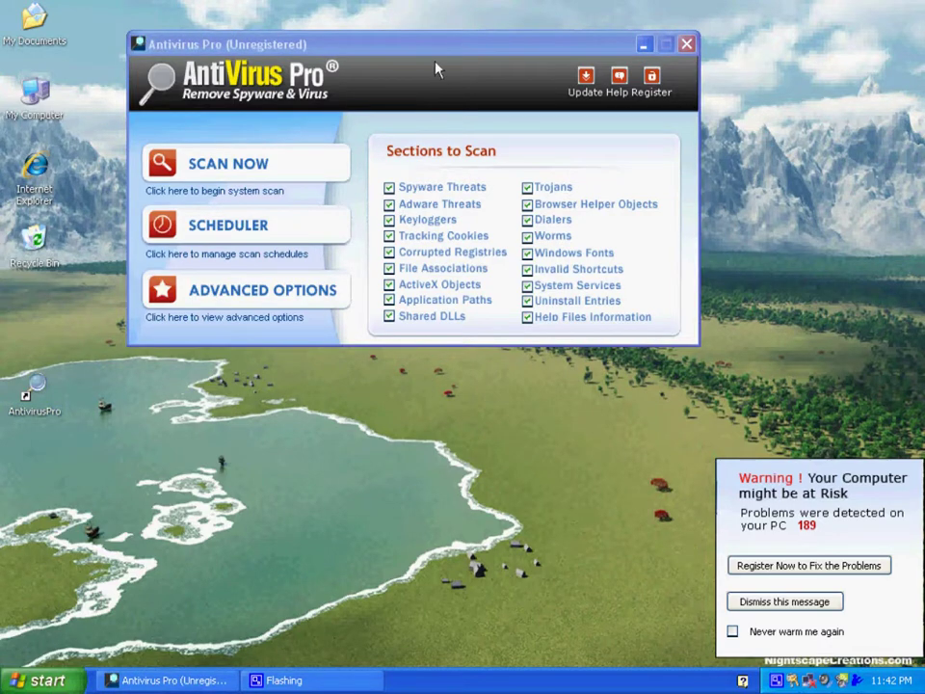
pyautogui.moveTo(433, 54); pyautogui.dragTo(641, 41)
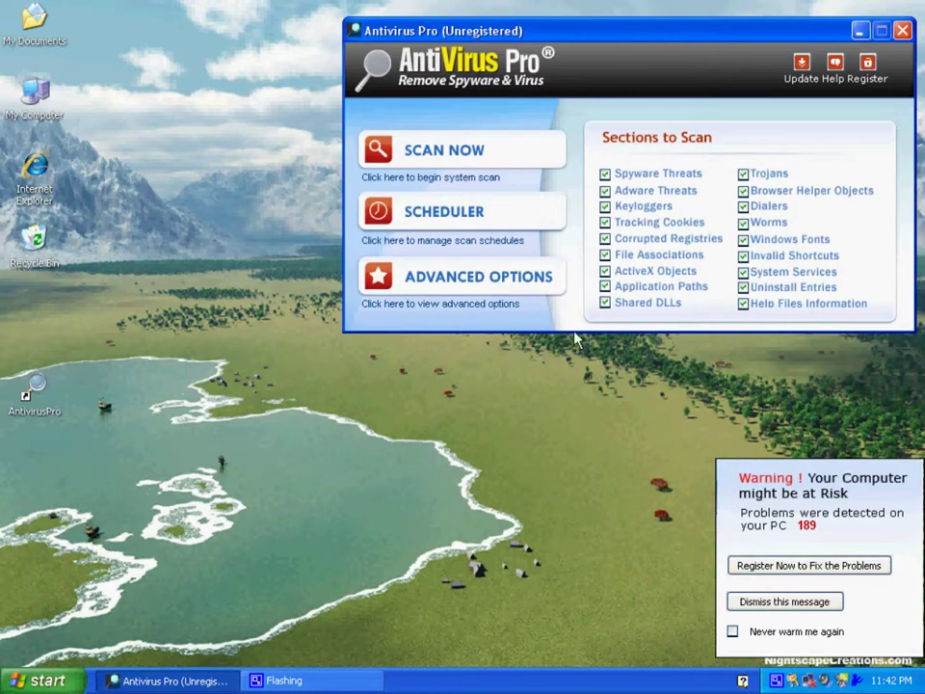
pyautogui.click(462, 160)
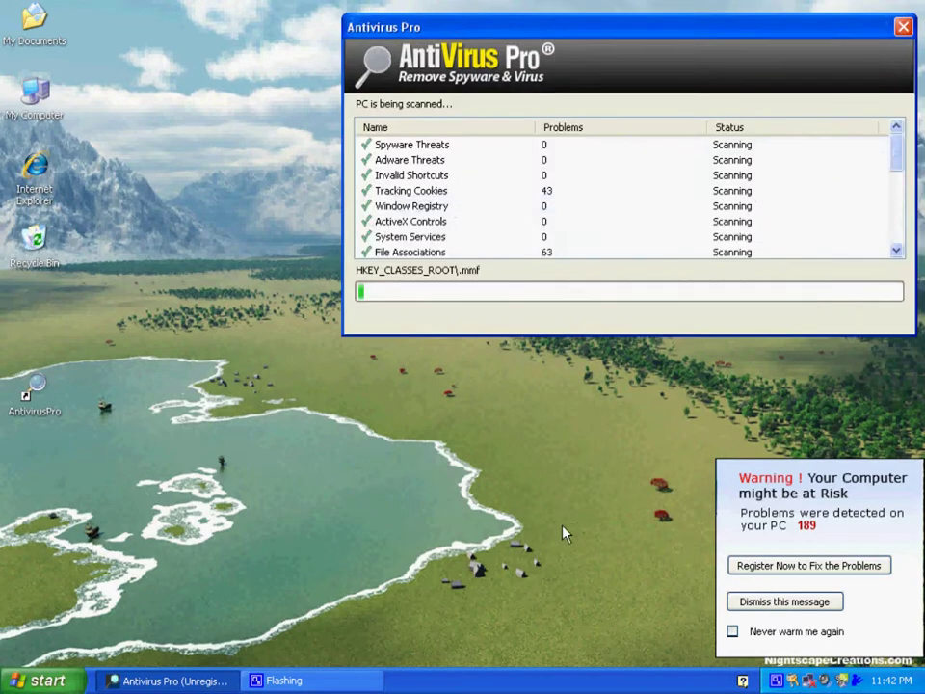
# Let the scan finish with 189 problems, dismiss its trial and details windows, close Antivirus Pro, and open My Computer
pyautogui.moveTo(584, 33); pyautogui.dragTo(373, 162)
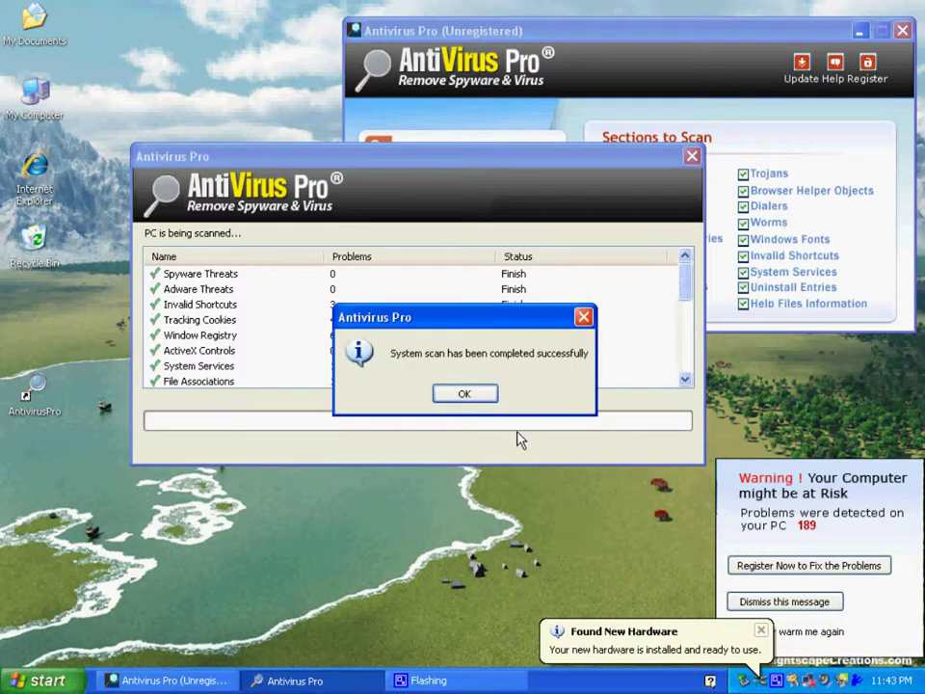
pyautogui.click(490, 397)
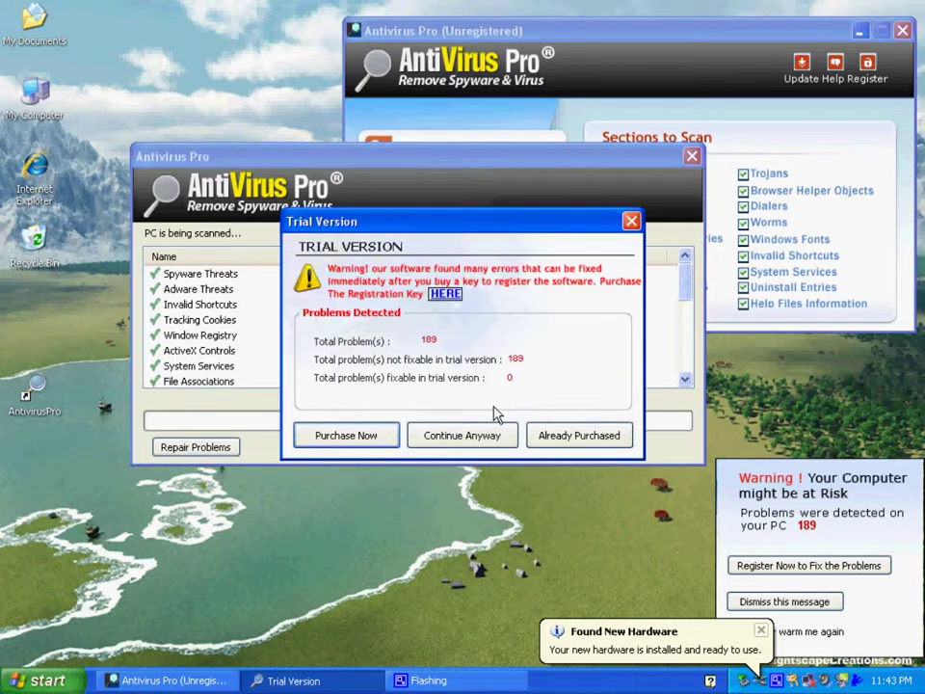
pyautogui.click(433, 435)
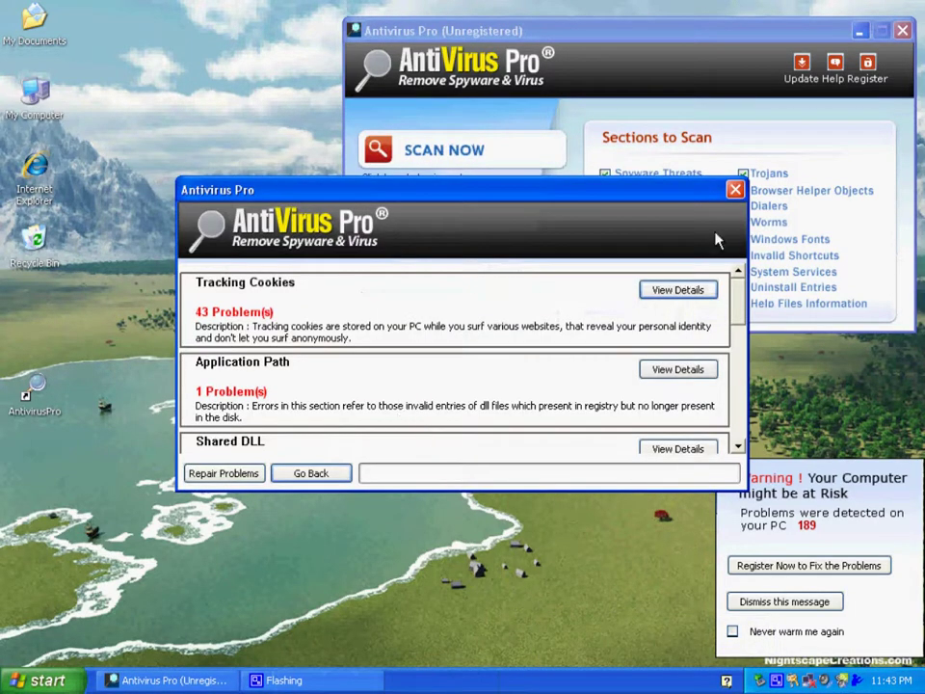
pyautogui.click(735, 188)
pyautogui.click(901, 30)
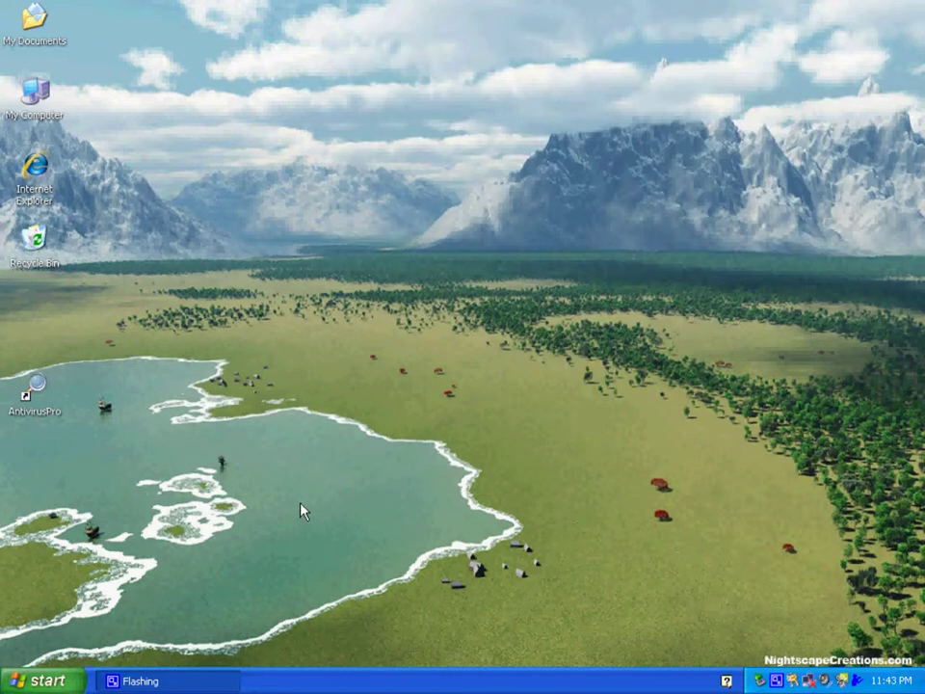
pyautogui.doubleClick(34, 110)
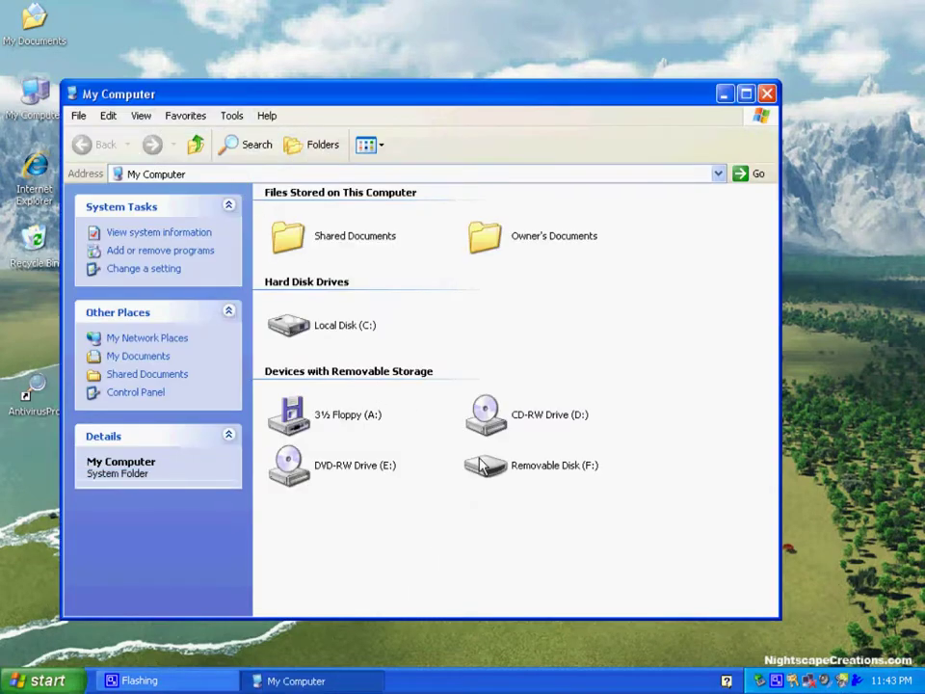
# Open Removable Disk (F:) and move its window up and to the right
pyautogui.doubleClick(482, 464)
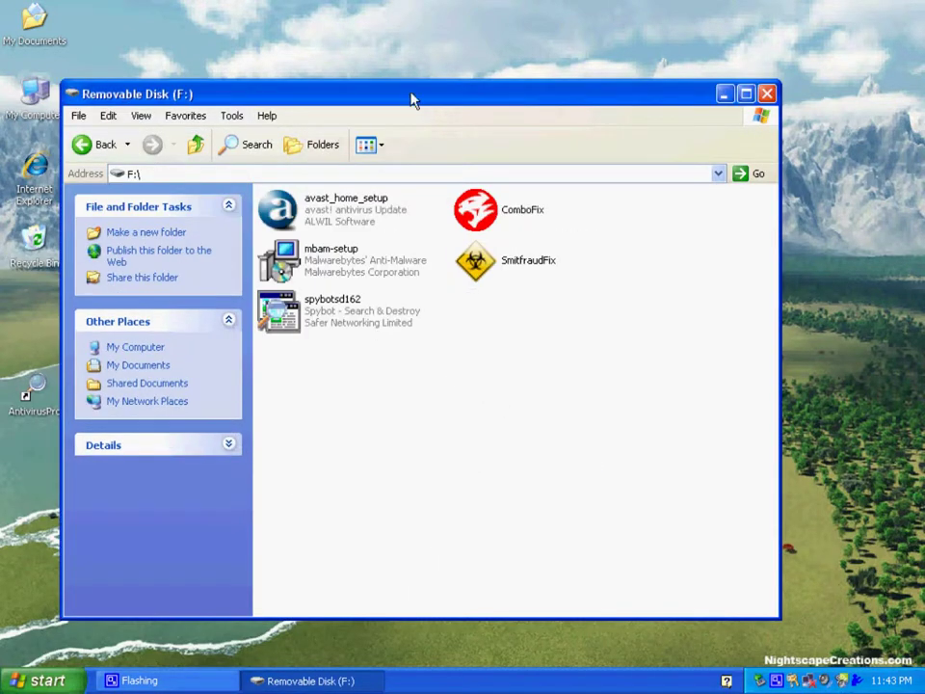
pyautogui.moveTo(412, 99); pyautogui.dragTo(447, 38)
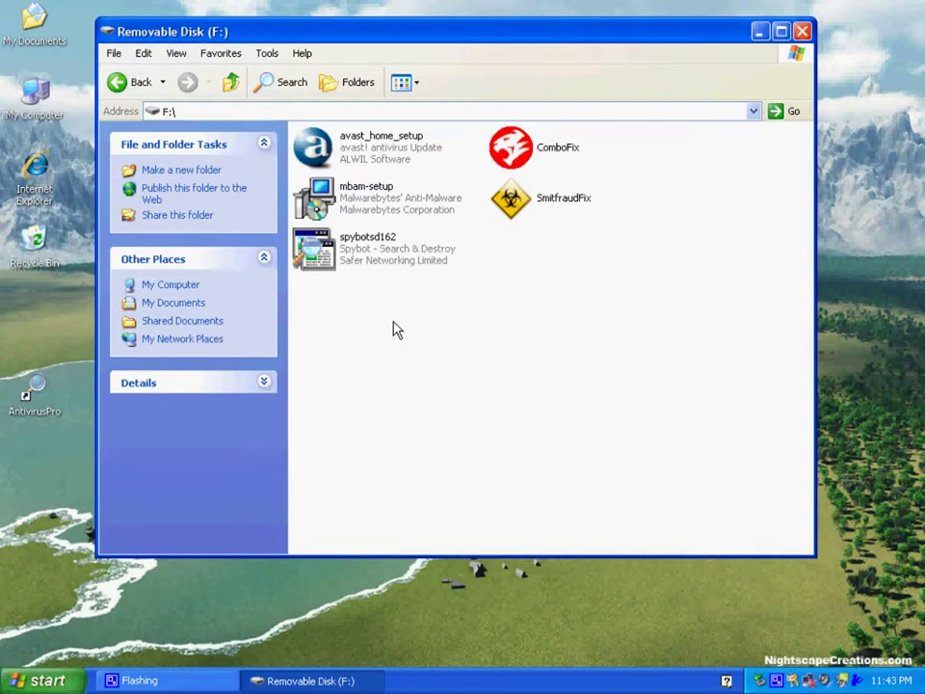
# Start the spybotsd162 installer in English and accept the license agreement
pyautogui.click(324, 262)
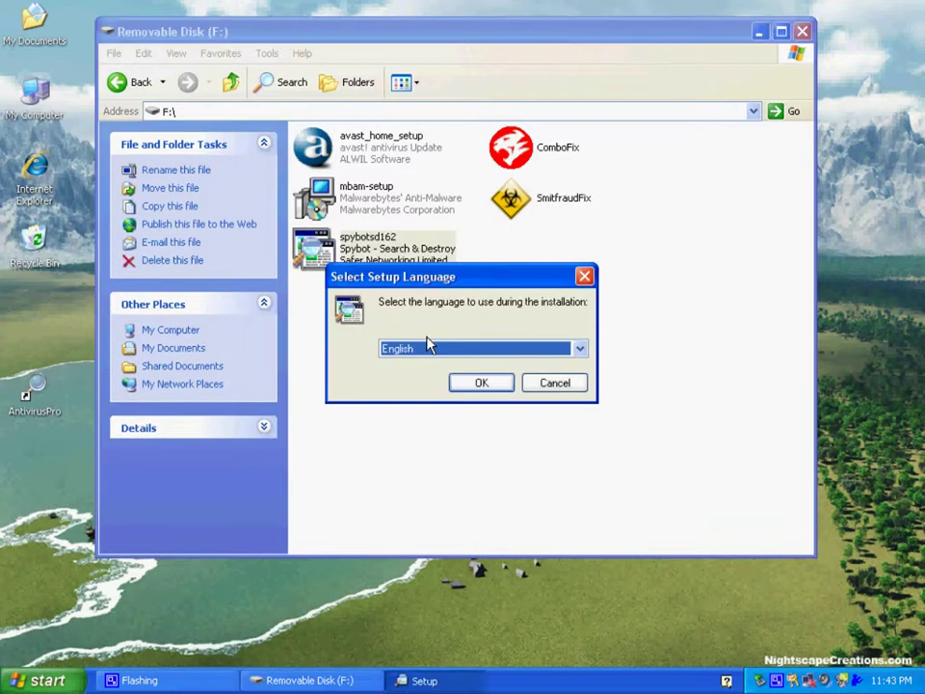
pyautogui.click(473, 384)
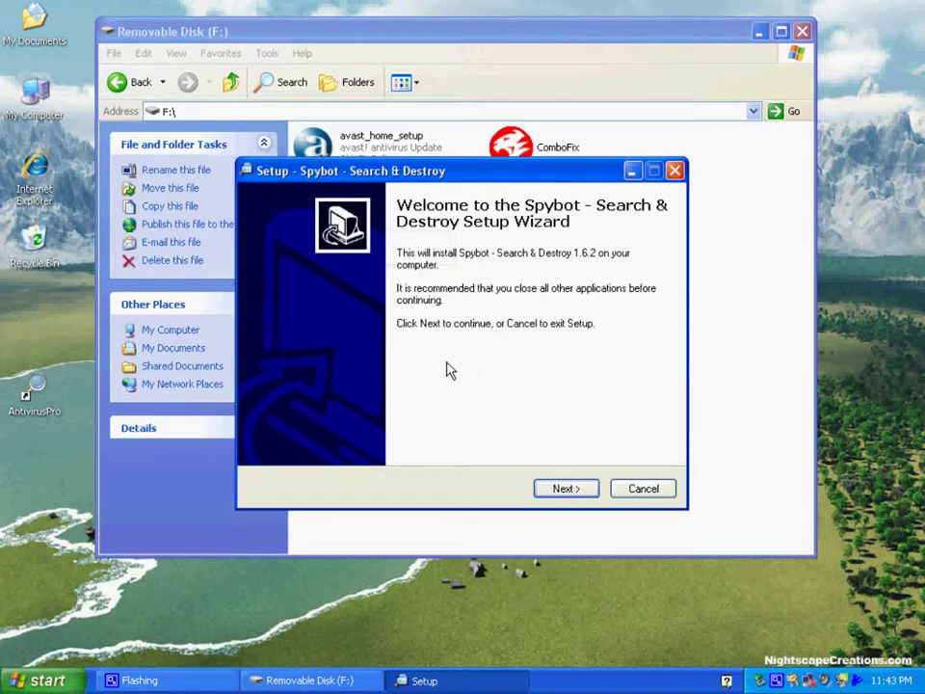
pyautogui.press('Return')
pyautogui.click(367, 432)
pyautogui.press('Return')
pyautogui.press('Return')
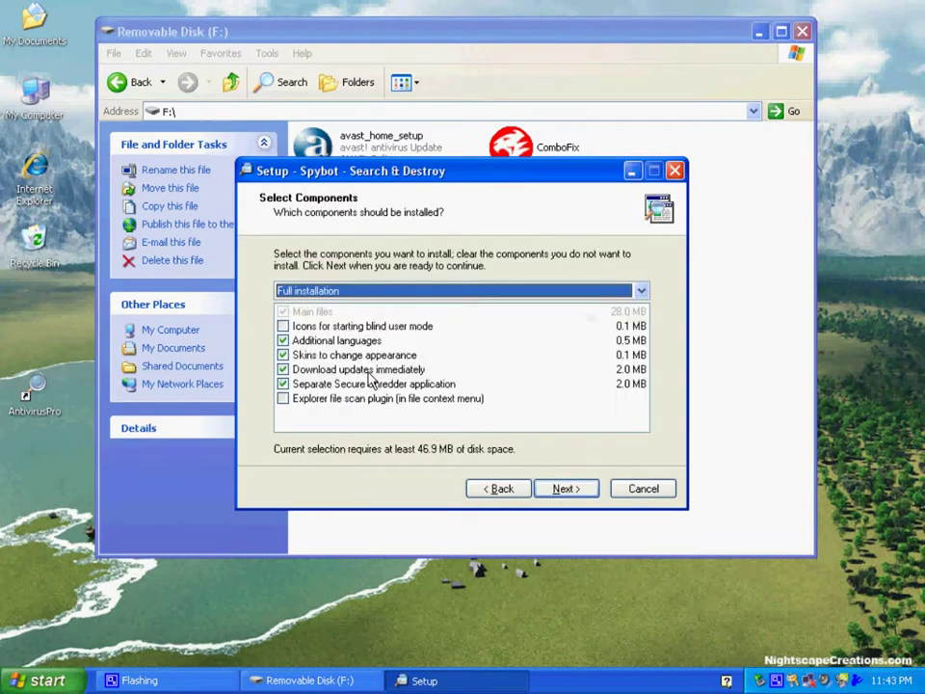
# Install Spybot 1.6.2 without optional components or TeaTimer, then launch it
pyautogui.click(333, 384)
pyautogui.click(332, 369)
pyautogui.click(328, 355)
pyautogui.click(327, 340)
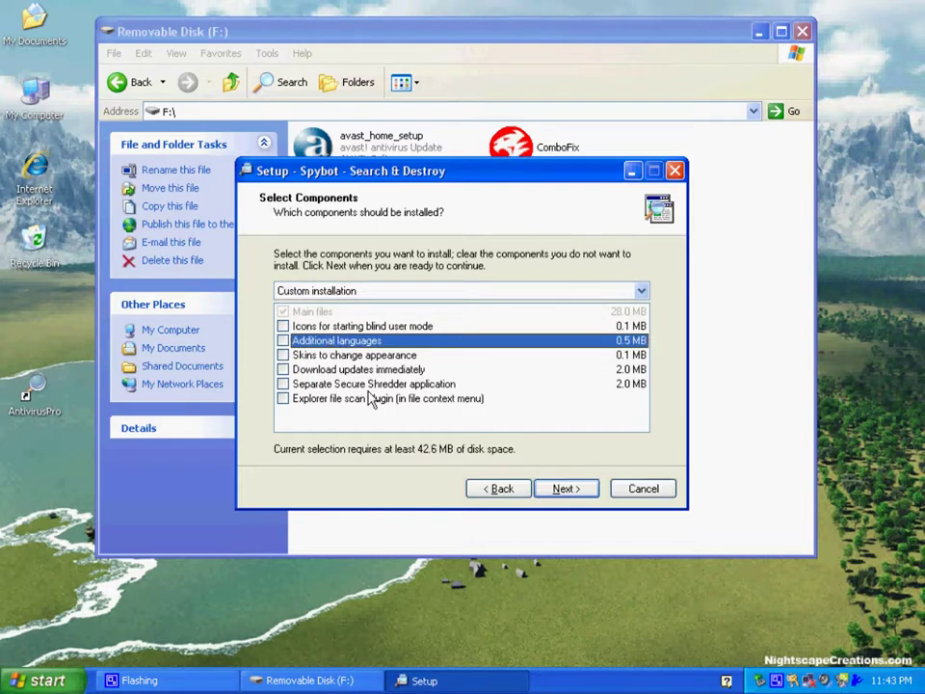
pyautogui.press('Return')
pyautogui.press('Return')
pyautogui.click(359, 391)
pyautogui.press('Return')
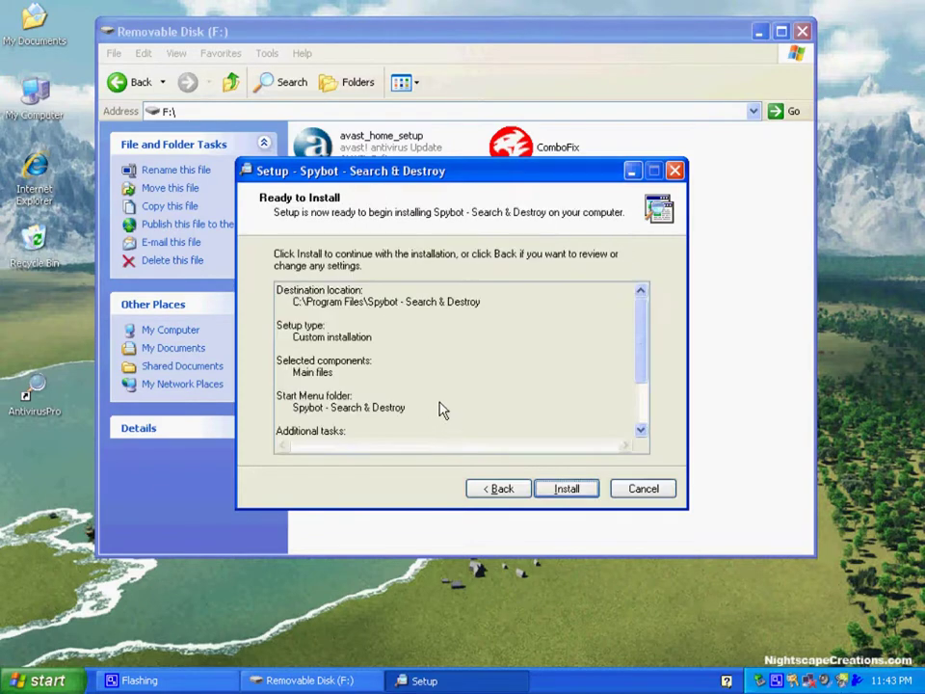
pyautogui.press('Return')
pyautogui.moveTo(450, 190); pyautogui.dragTo(678, 188)
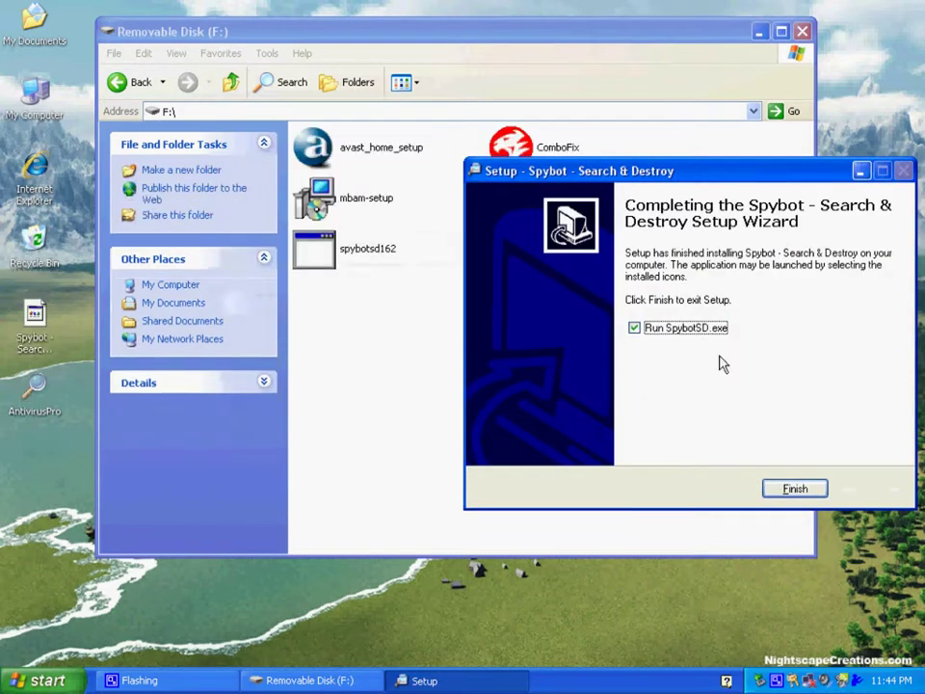
pyautogui.click(768, 488)
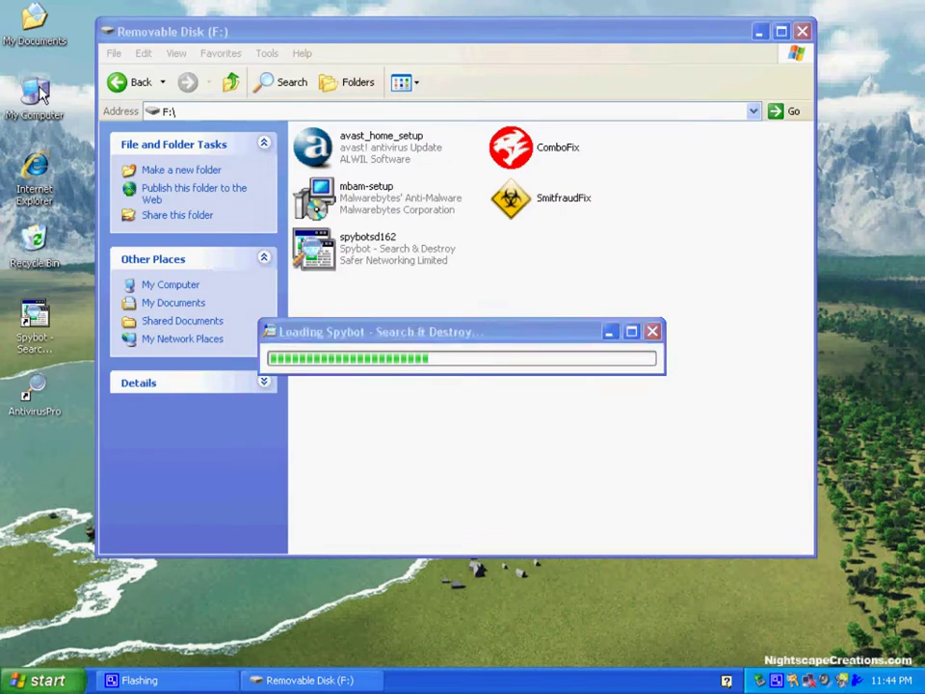
# Dismiss Spybot's legal notice for good and finish the initial settings wizard
pyautogui.click(318, 372)
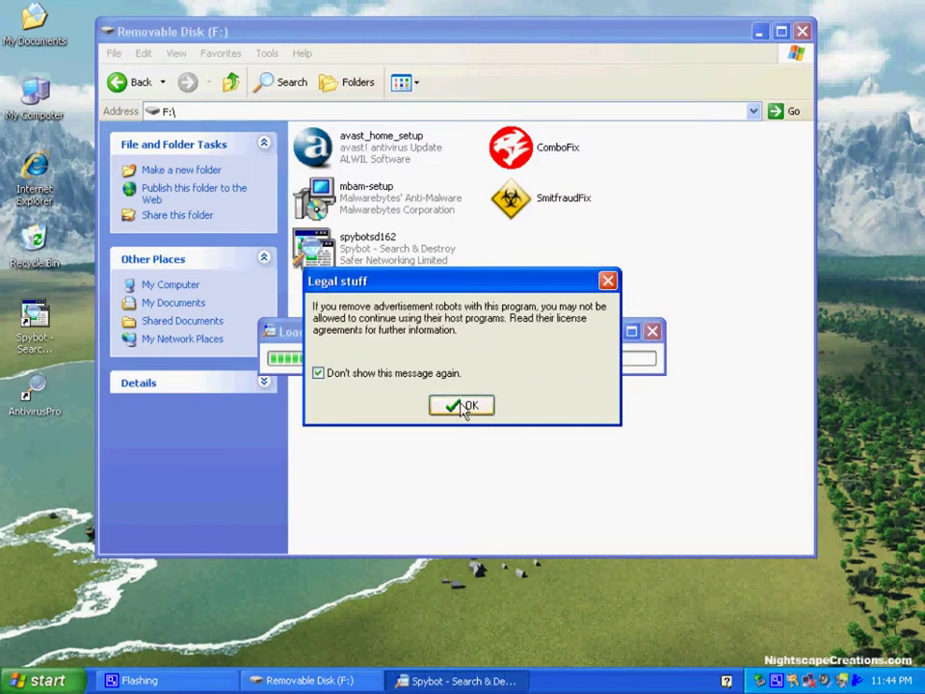
pyautogui.click(463, 404)
pyautogui.click(53, 313)
pyautogui.click(53, 312)
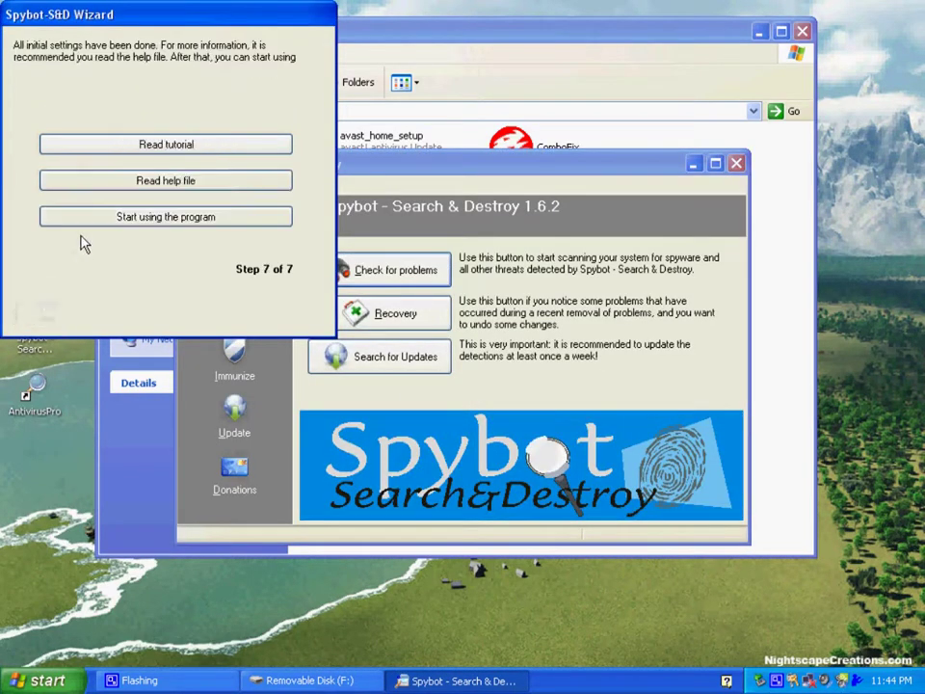
pyautogui.click(62, 212)
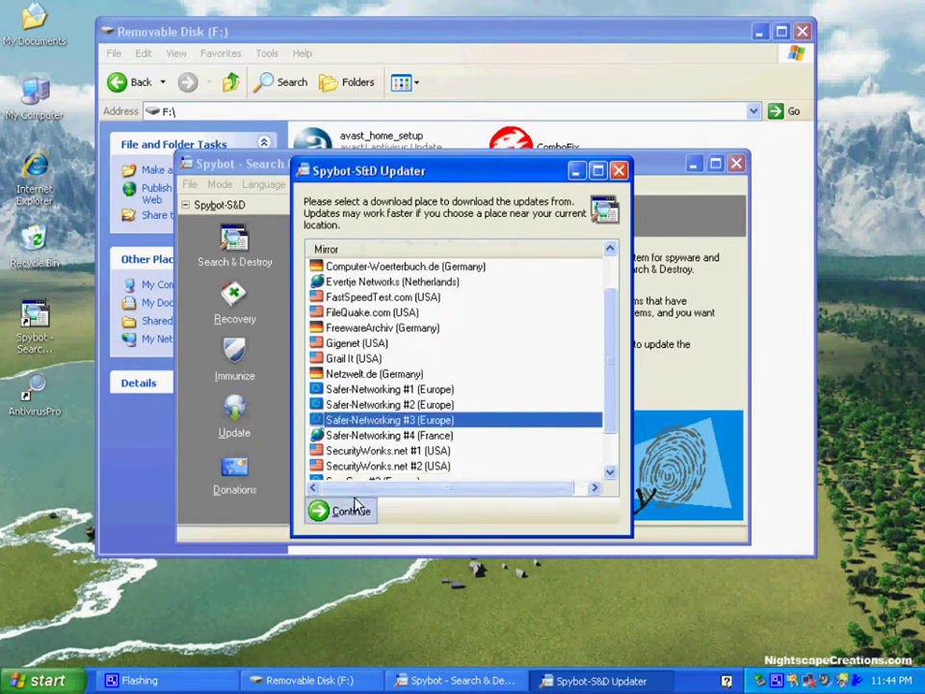
# Download all available updates from the Safer-Networking #3 (Europe) mirror, moving the updater top-left
pyautogui.click(352, 510)
pyautogui.rightClick(347, 411)
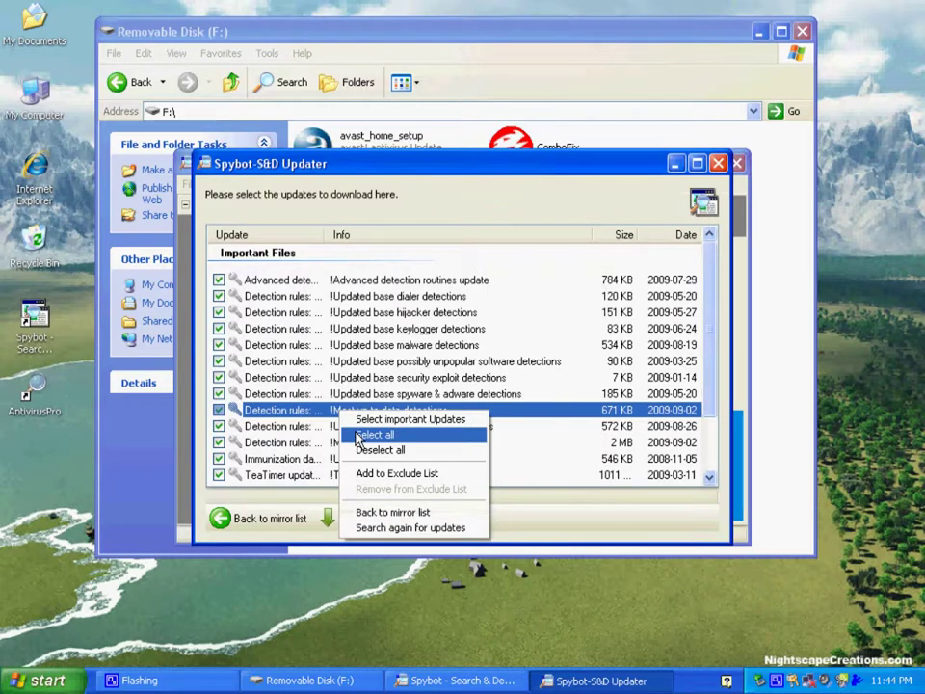
pyautogui.click(360, 435)
pyautogui.click(362, 520)
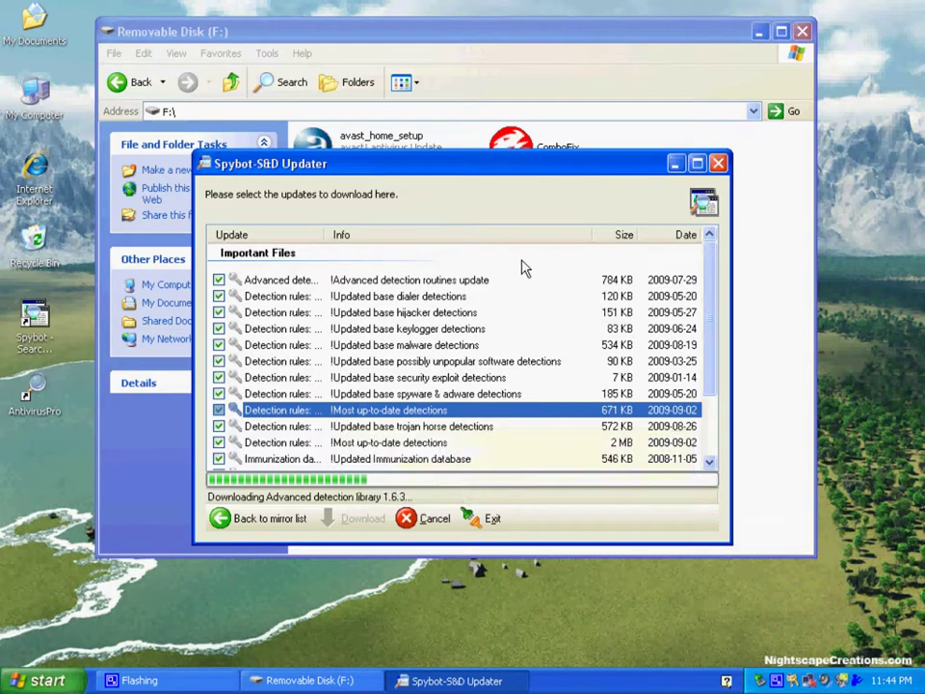
pyautogui.scroll(-2, 559, 327)
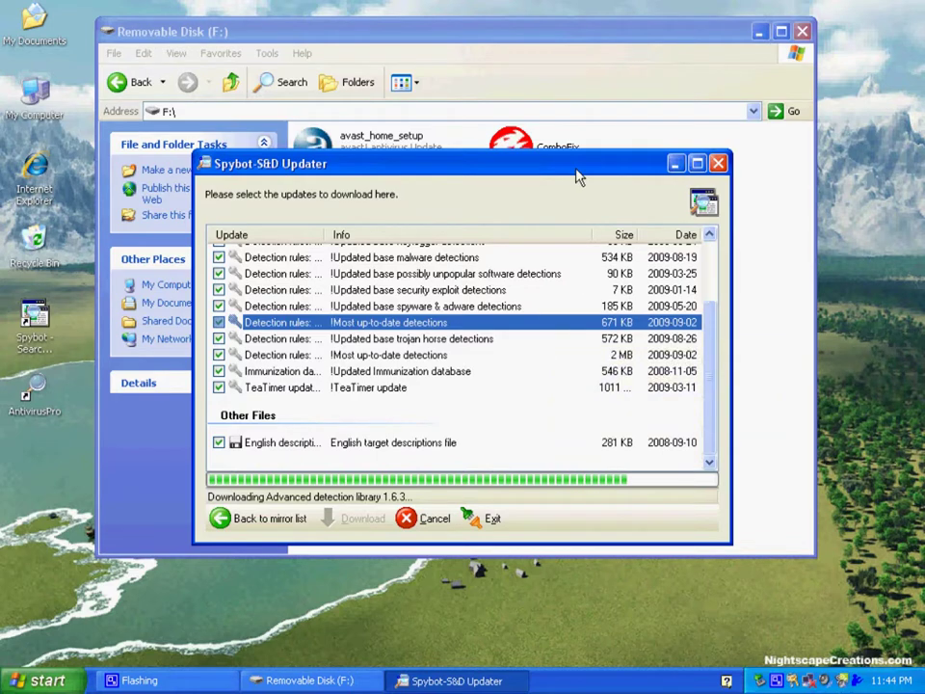
pyautogui.moveTo(579, 171); pyautogui.dragTo(393, 43)
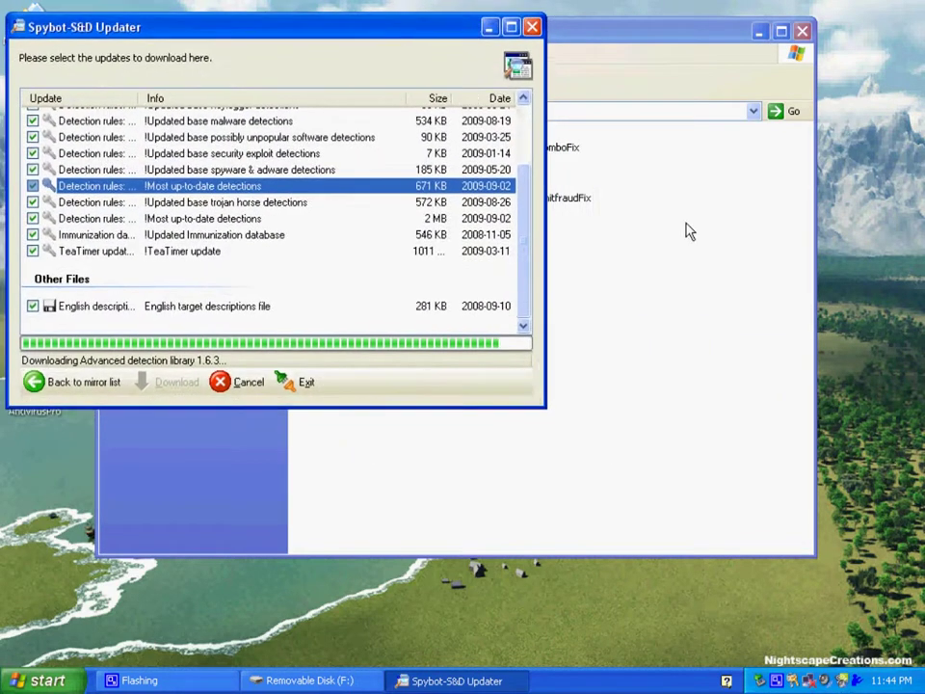
pyautogui.click(620, 176)
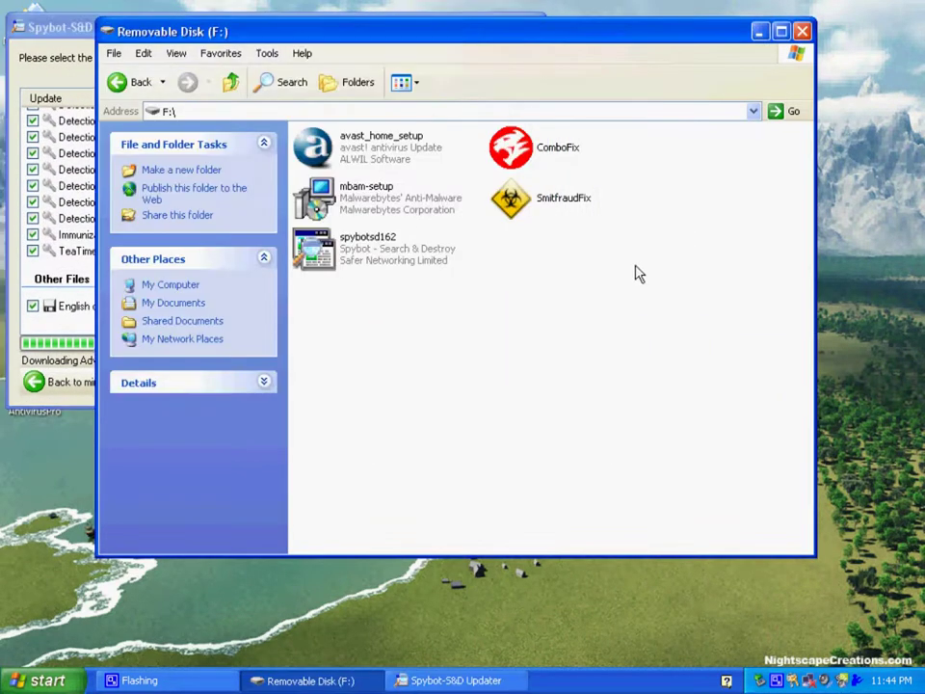
# Run mbam-setup, accept the license, and install Malwarebytes with default location, folder and desktop icon
pyautogui.doubleClick(410, 200)
pyautogui.click(474, 385)
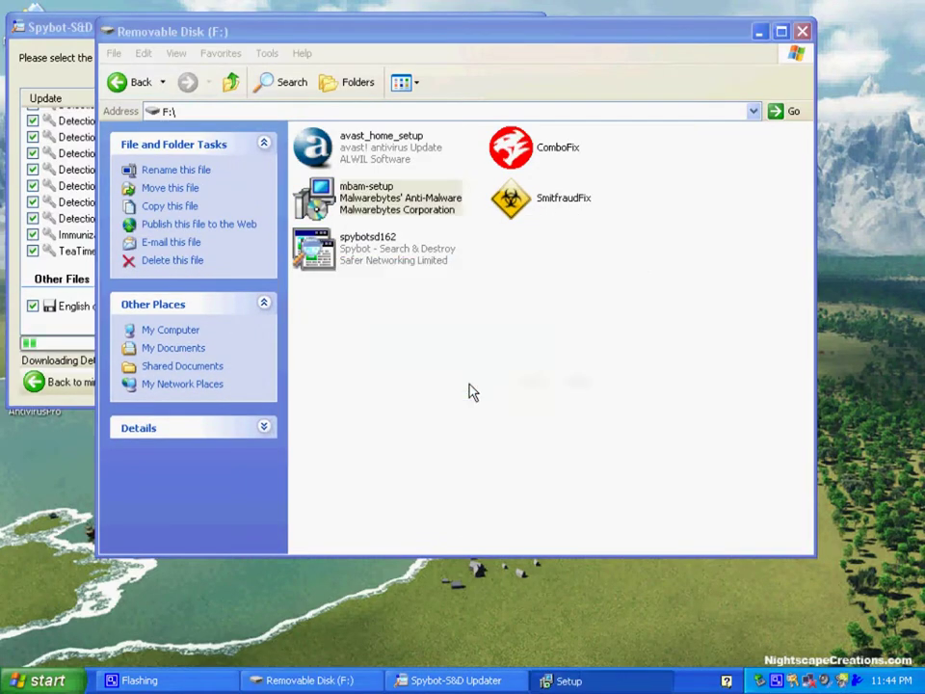
pyautogui.click(569, 489)
pyautogui.click(282, 432)
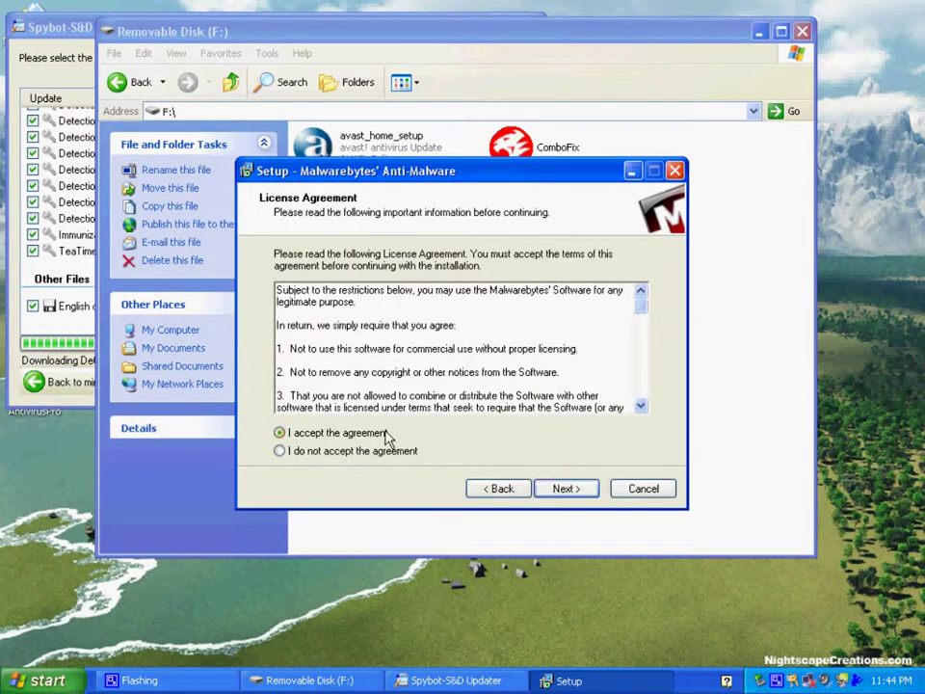
pyautogui.click(566, 489)
pyautogui.click(567, 489)
pyautogui.click(566, 489)
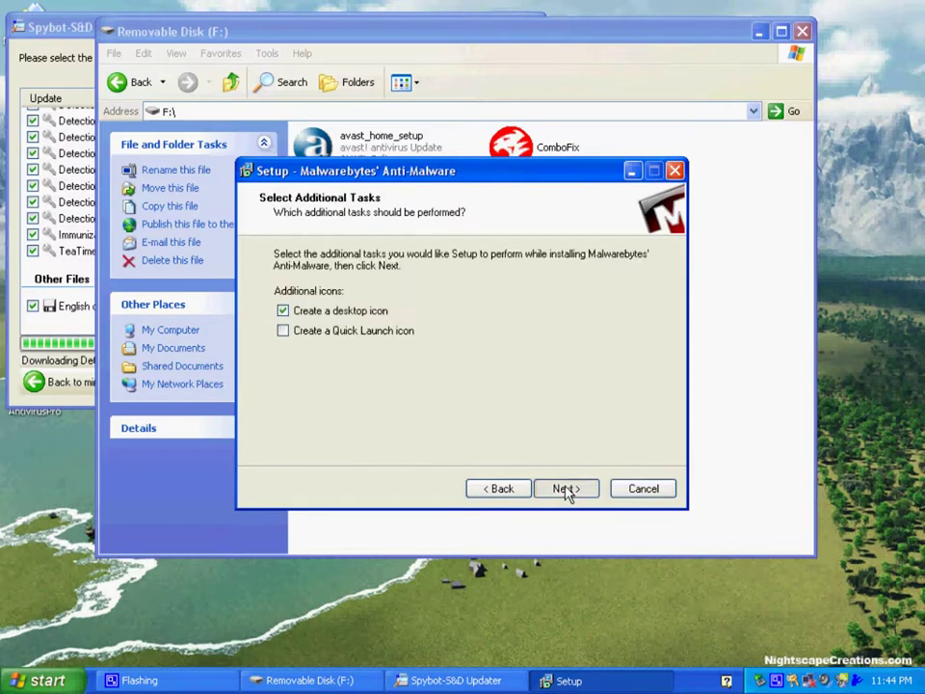
pyautogui.click(567, 489)
pyautogui.click(566, 490)
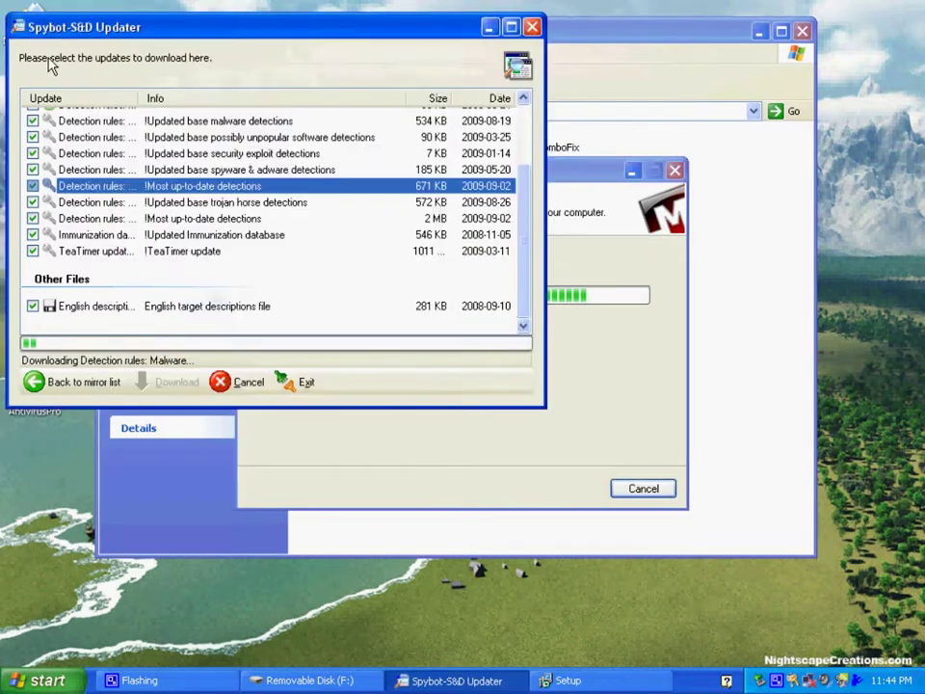
# Finish the Malwarebytes setup and move its 2608 KB update window aside
pyautogui.click(48, 65)
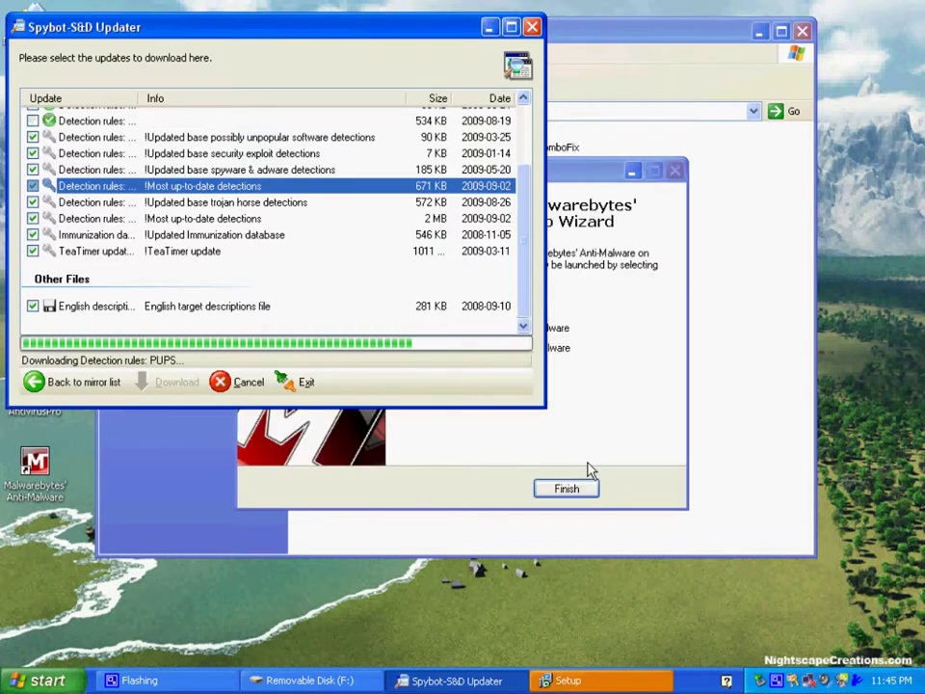
pyautogui.click(532, 429)
pyautogui.click(542, 489)
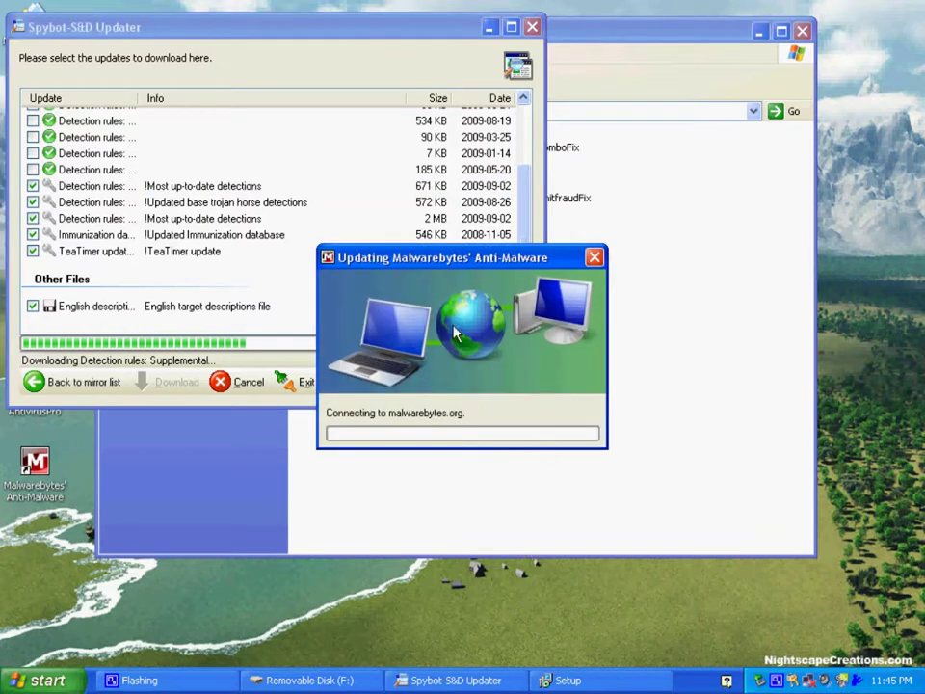
pyautogui.moveTo(448, 270); pyautogui.dragTo(754, 238)
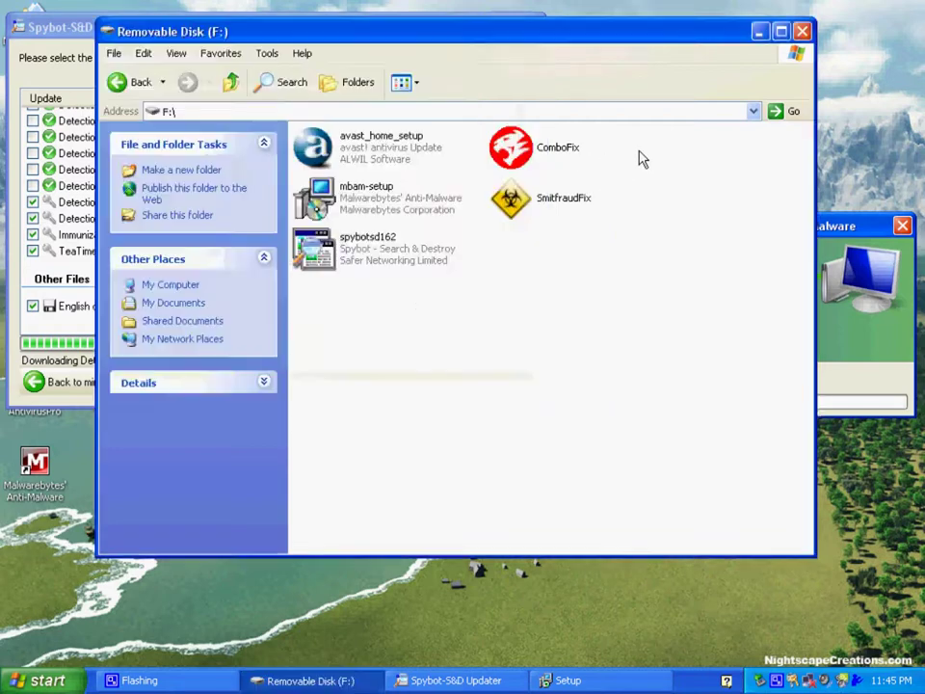
# Launch avast_home_setup from F: with the default language so it downloads setupeng.exe
pyautogui.doubleClick(324, 154)
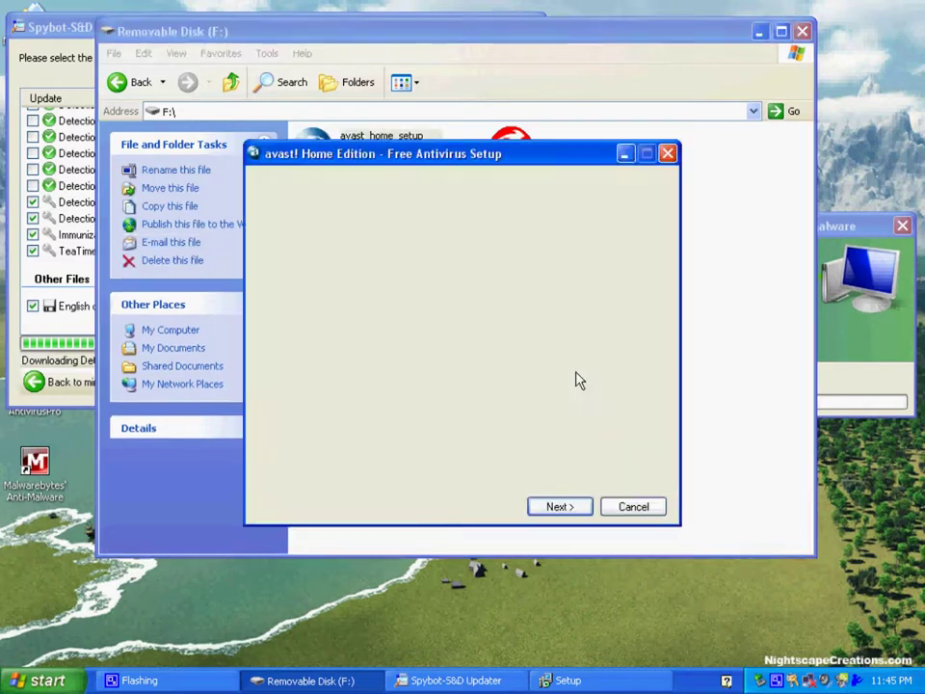
pyautogui.click(558, 506)
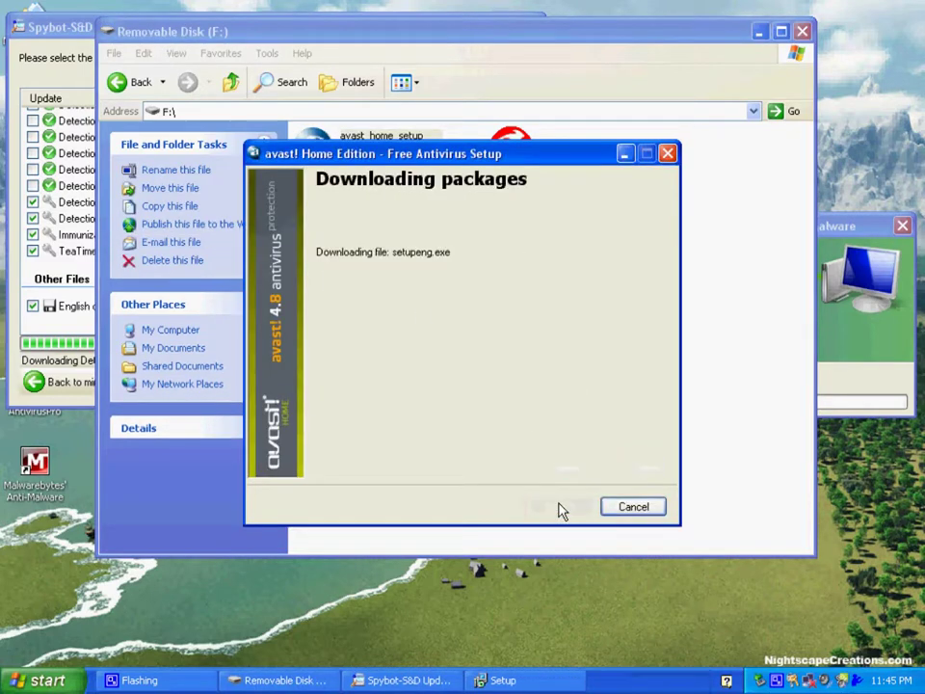
pyautogui.moveTo(434, 159); pyautogui.dragTo(666, 288)
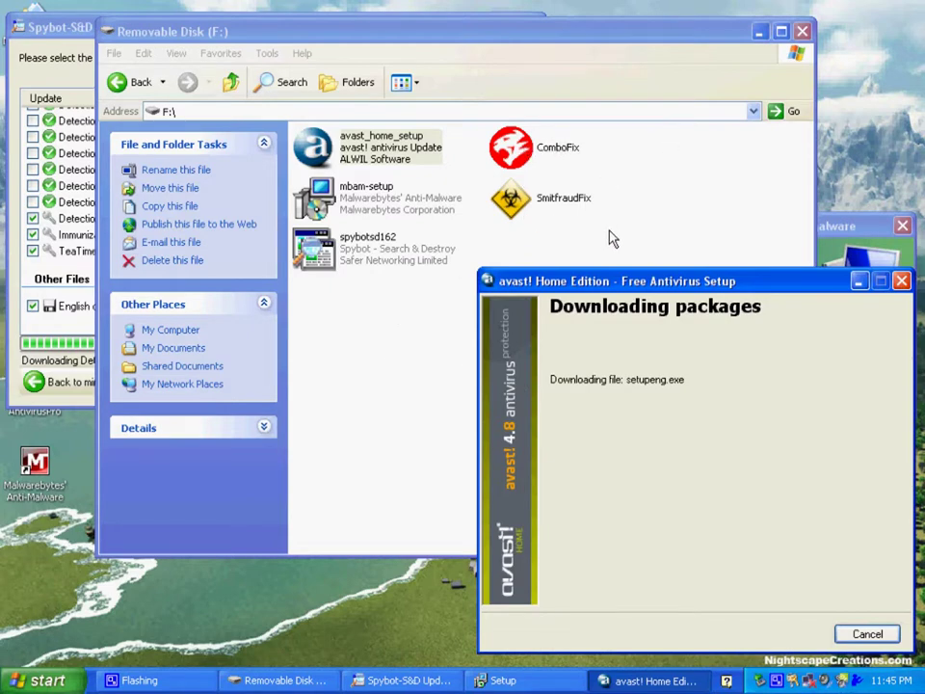
# Copy ComboFix and SmitfraudFix from F: onto the desktop, then close the F: window
pyautogui.moveTo(613, 238); pyautogui.dragTo(488, 128)
pyautogui.rightClick(519, 152)
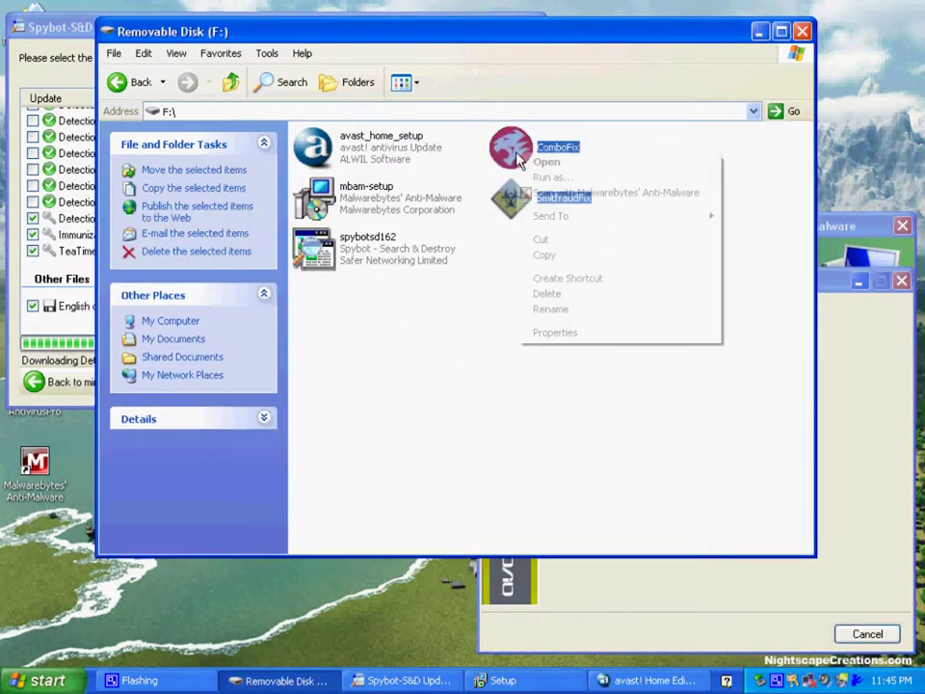
pyautogui.click(545, 256)
pyautogui.click(174, 460)
pyautogui.rightClick(234, 495)
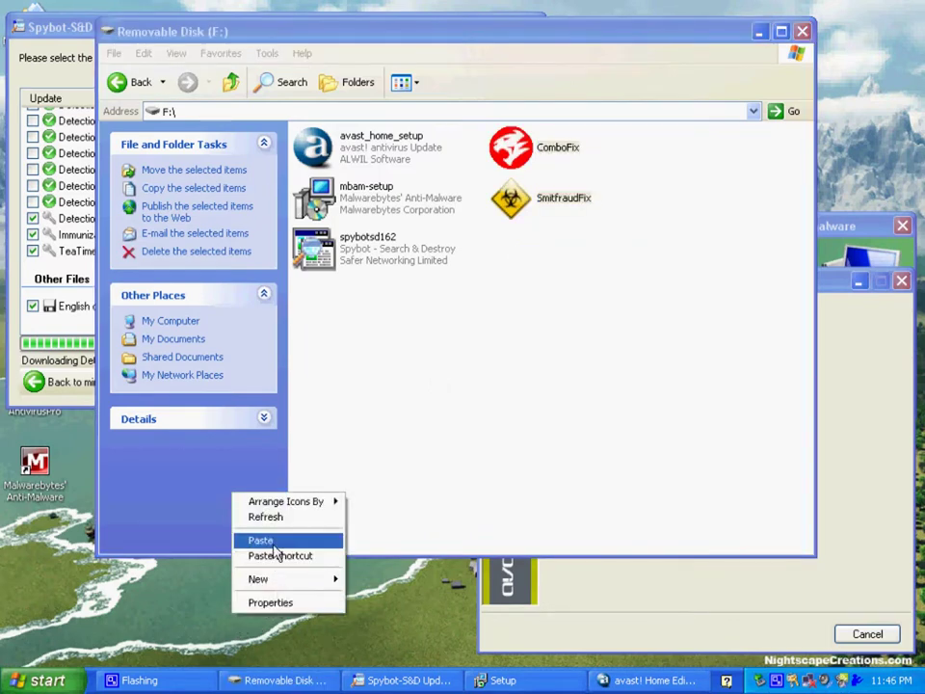
pyautogui.click(273, 545)
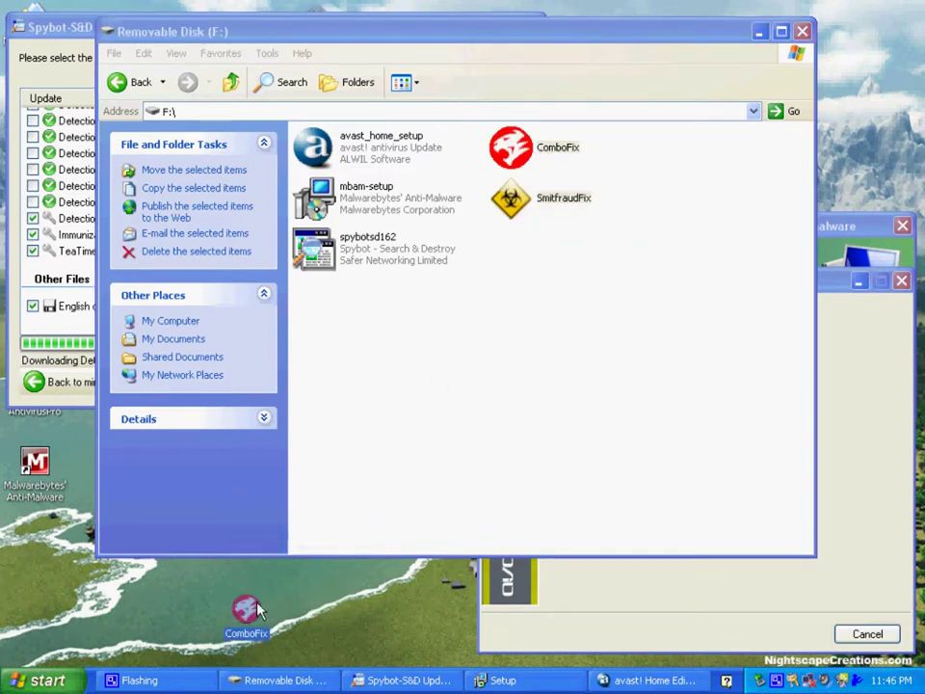
pyautogui.moveTo(255, 603); pyautogui.dragTo(51, 589)
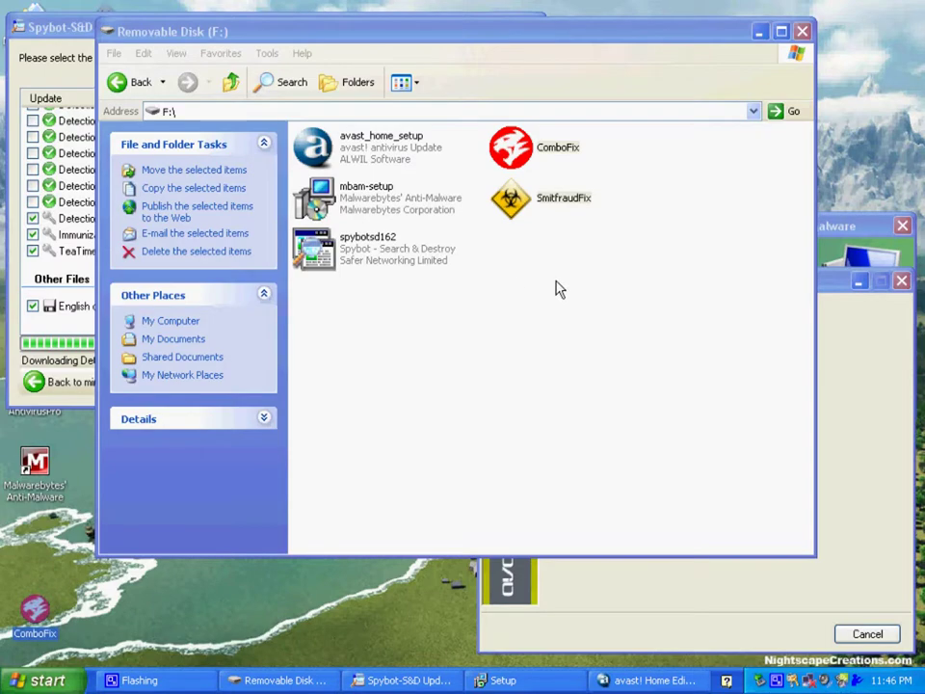
pyautogui.click(802, 31)
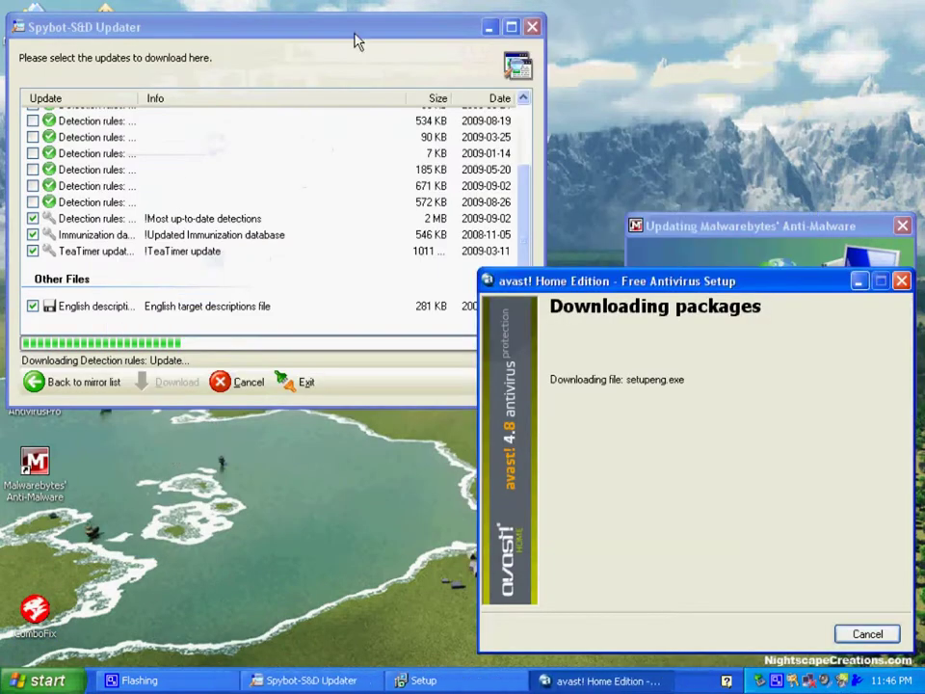
# Place SmitfraudFix beside ComboFix at the bottom-left of the desktop
pyautogui.moveTo(320, 29); pyautogui.dragTo(286, 42)
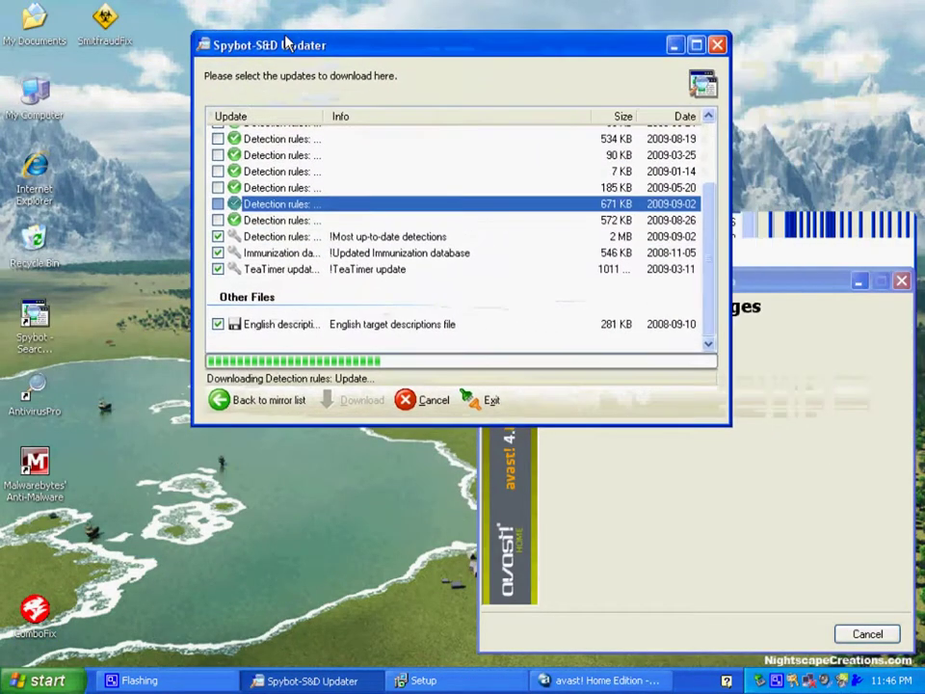
pyautogui.moveTo(104, 17); pyautogui.dragTo(104, 607)
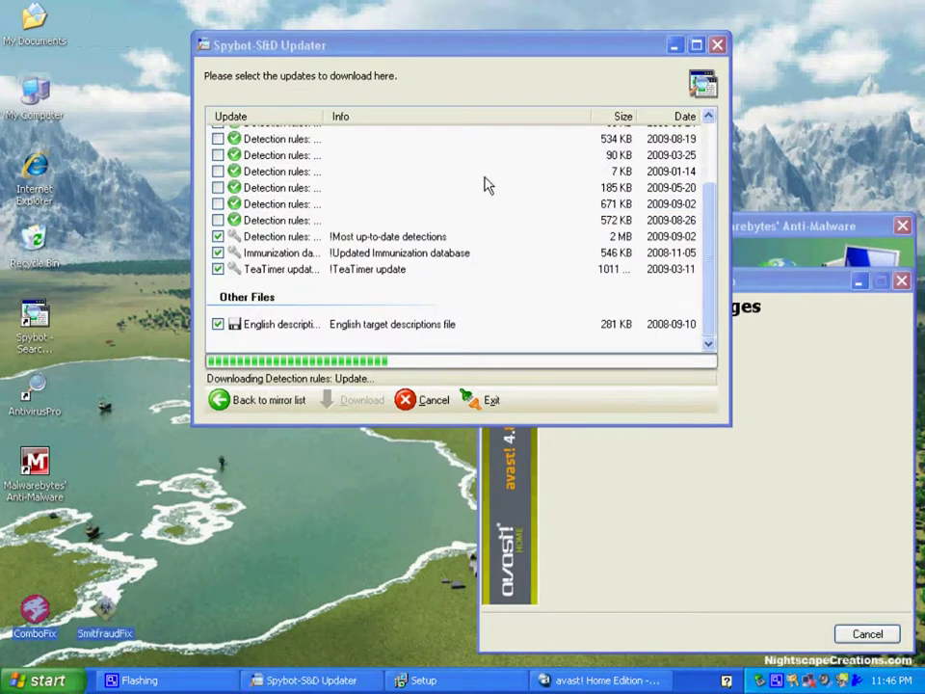
pyautogui.click(280, 204)
pyautogui.click(39, 609)
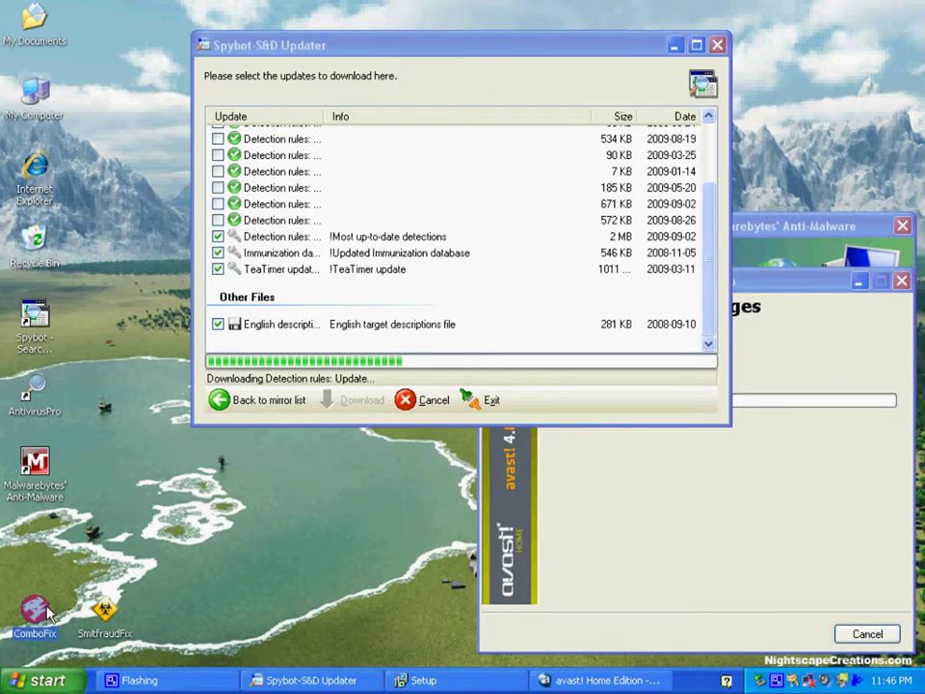
# Rearrange the Spybot, Malwarebytes and avast download windows, then open the Start menu
pyautogui.click(505, 88)
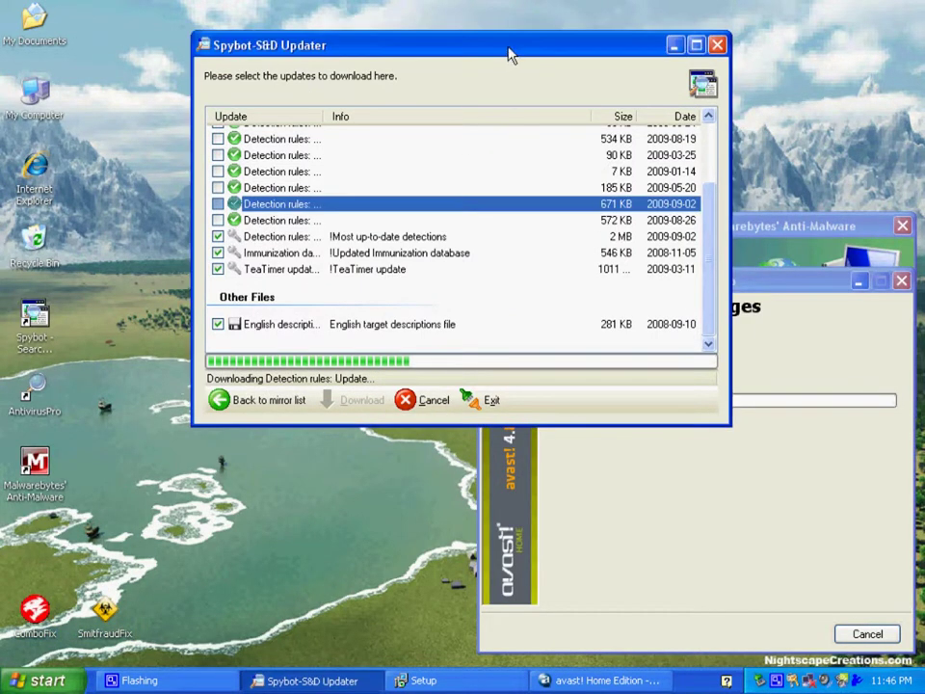
pyautogui.moveTo(509, 45); pyautogui.dragTo(400, 40)
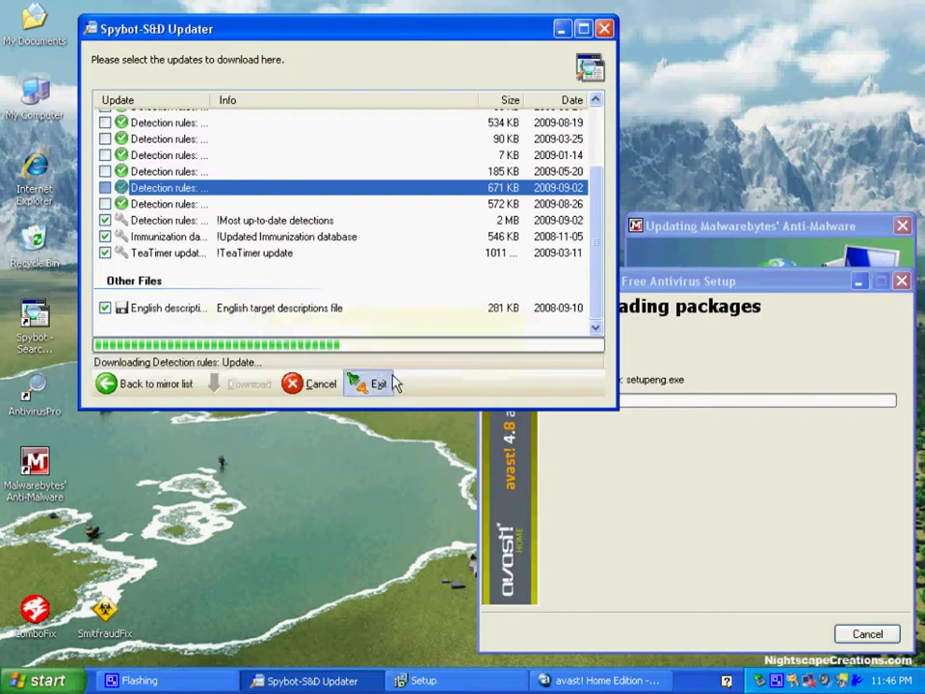
pyautogui.click(692, 231)
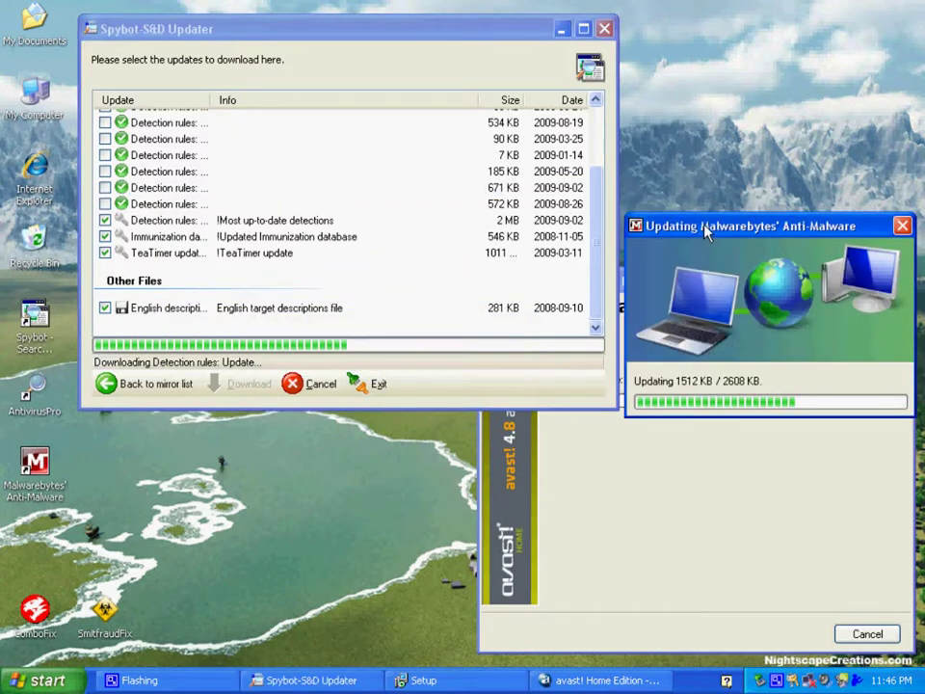
pyautogui.moveTo(691, 236); pyautogui.dragTo(532, 117)
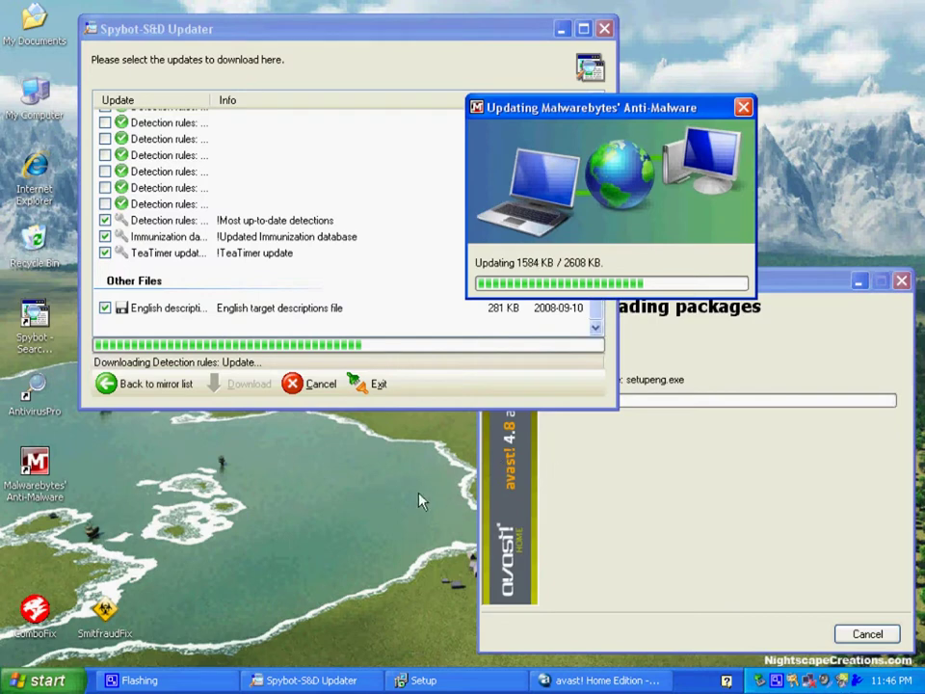
pyautogui.click(325, 681)
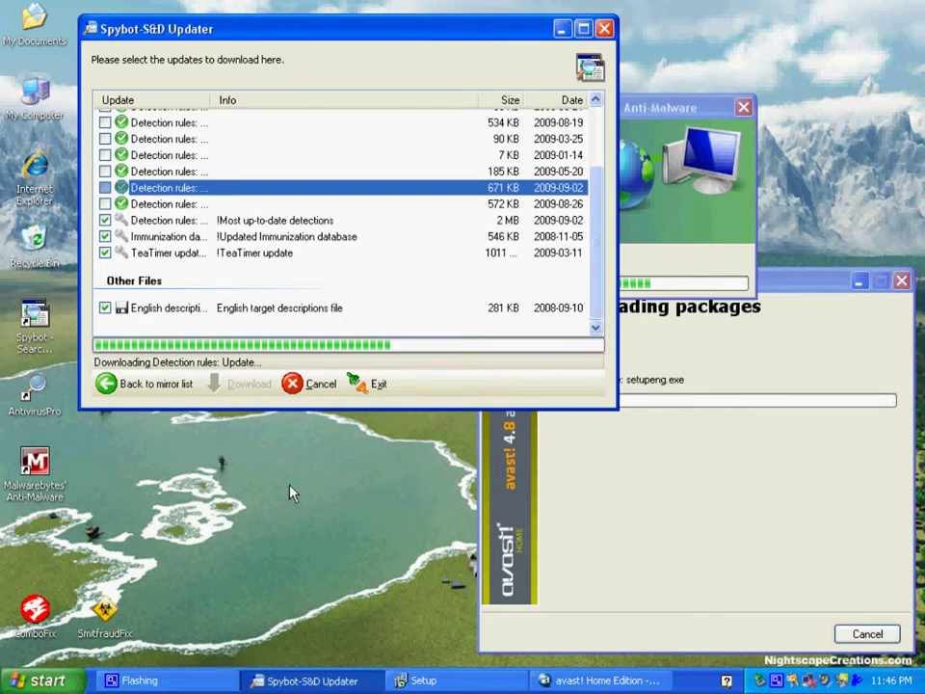
pyautogui.click(621, 505)
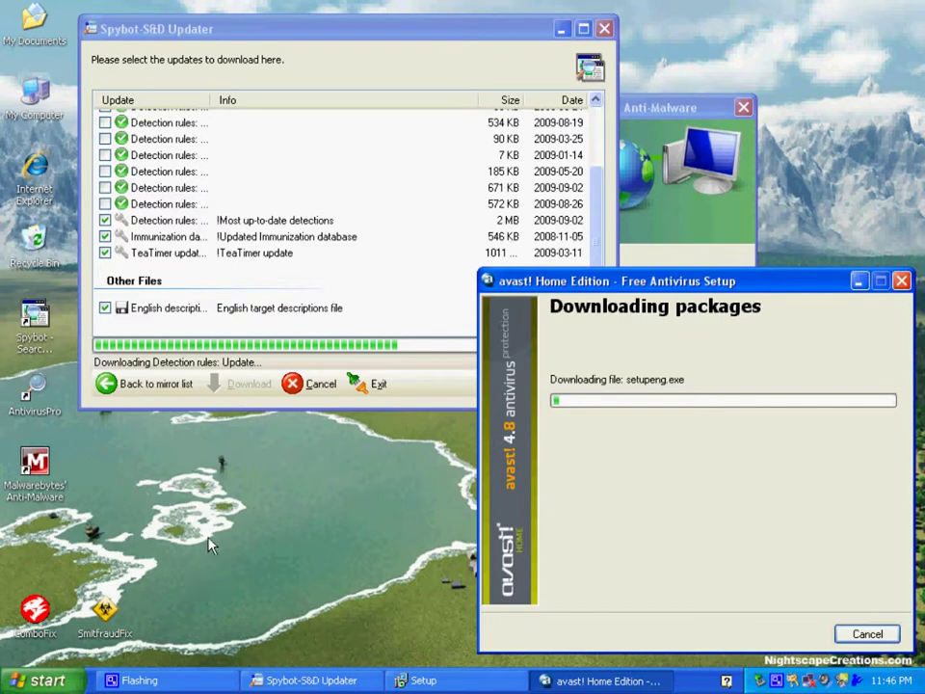
pyautogui.click(38, 680)
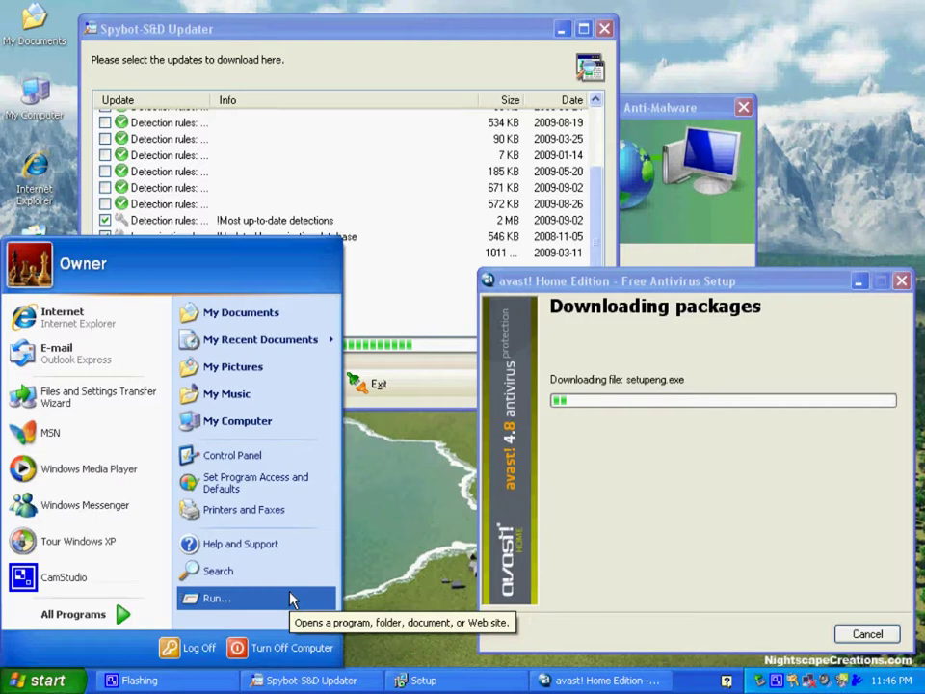
# Run regedit from the Run dialog, retrying after a not-found error, to open Registry Editor
pyautogui.click(217, 598)
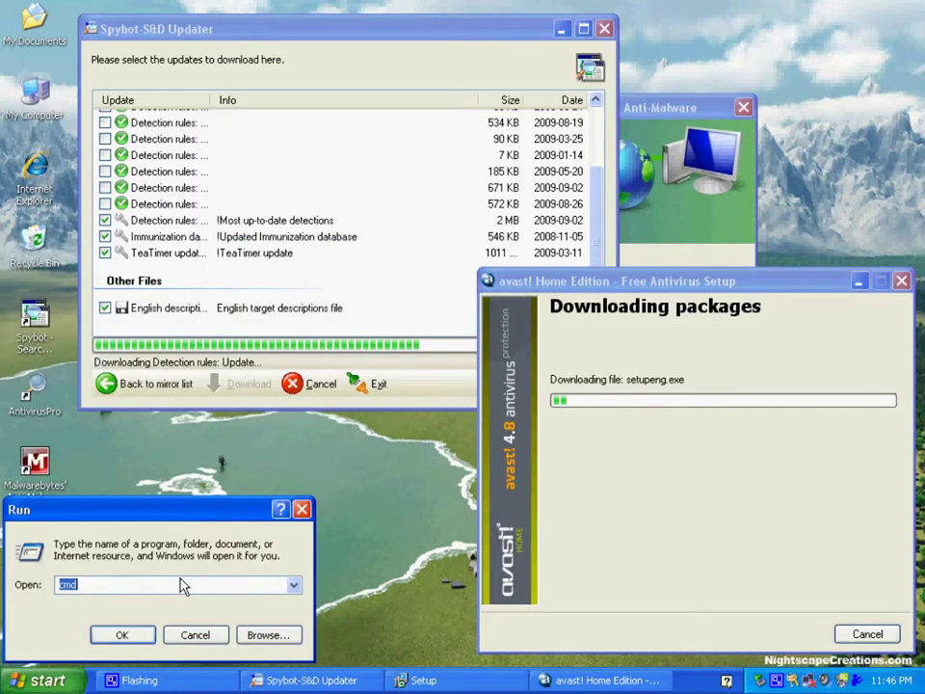
pyautogui.write('regedit')
pyautogui.press('Return')
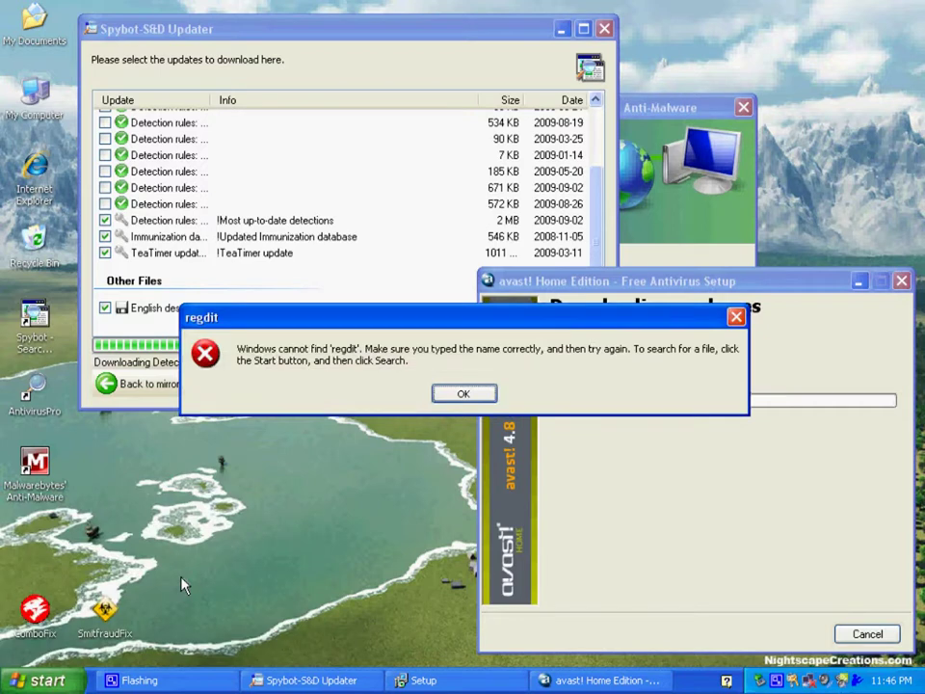
pyautogui.click(446, 396)
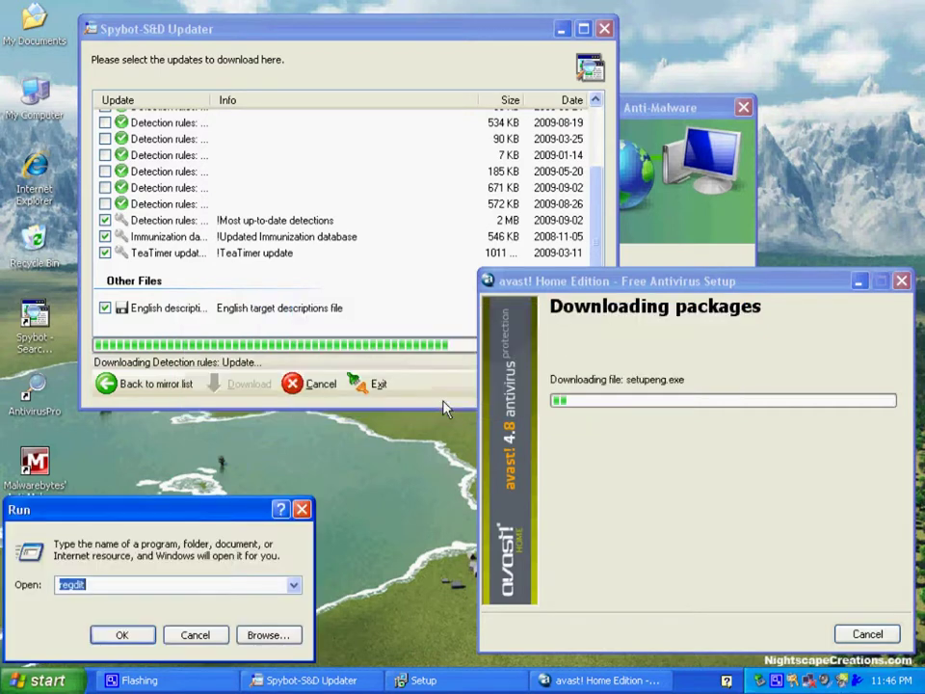
pyautogui.write('regedit')
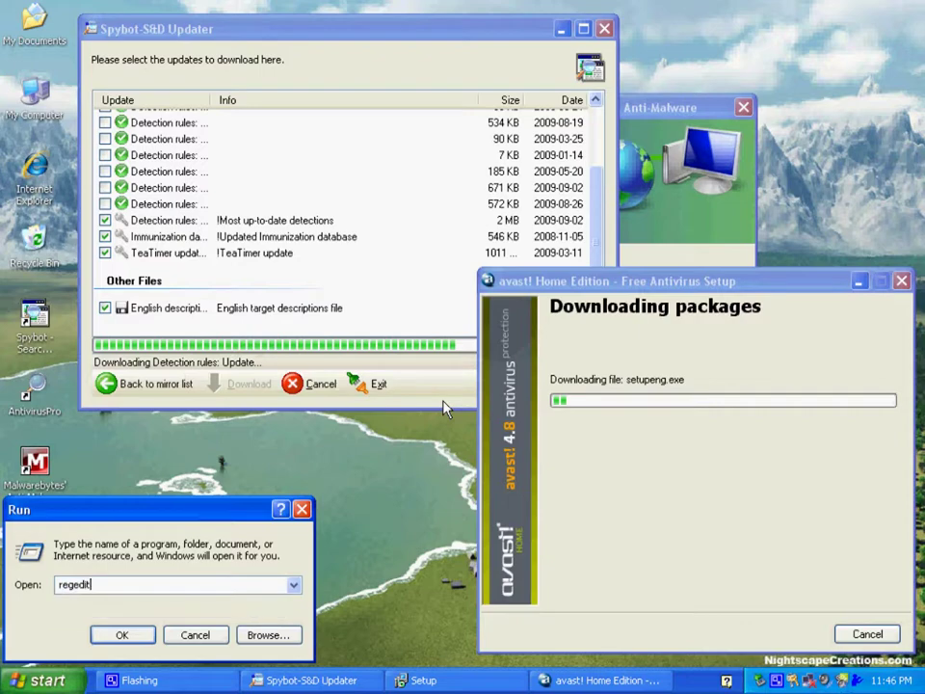
pyautogui.press('Return')
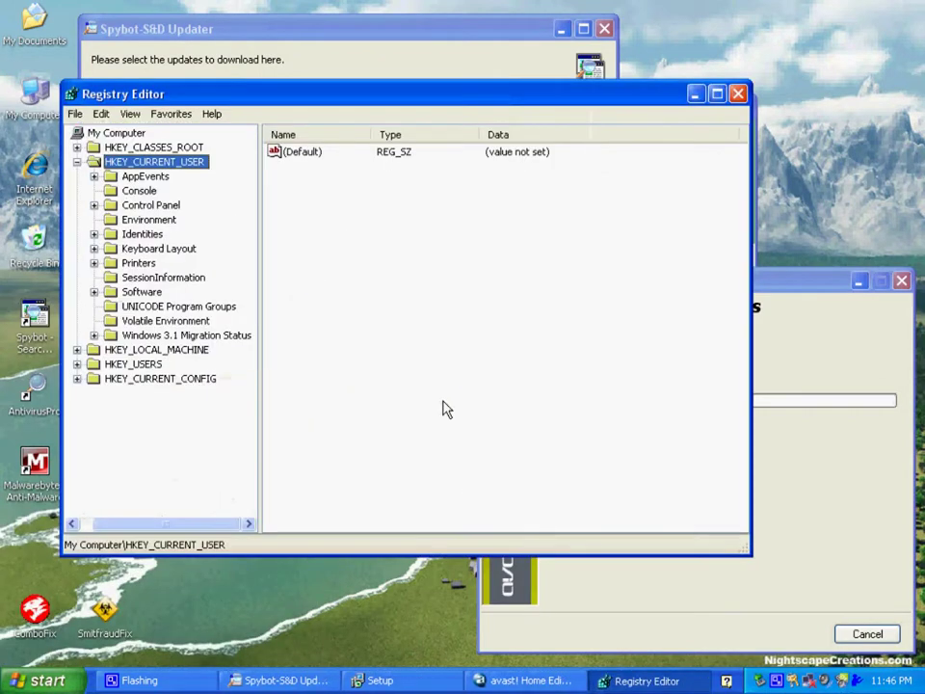
pyautogui.click(42, 680)
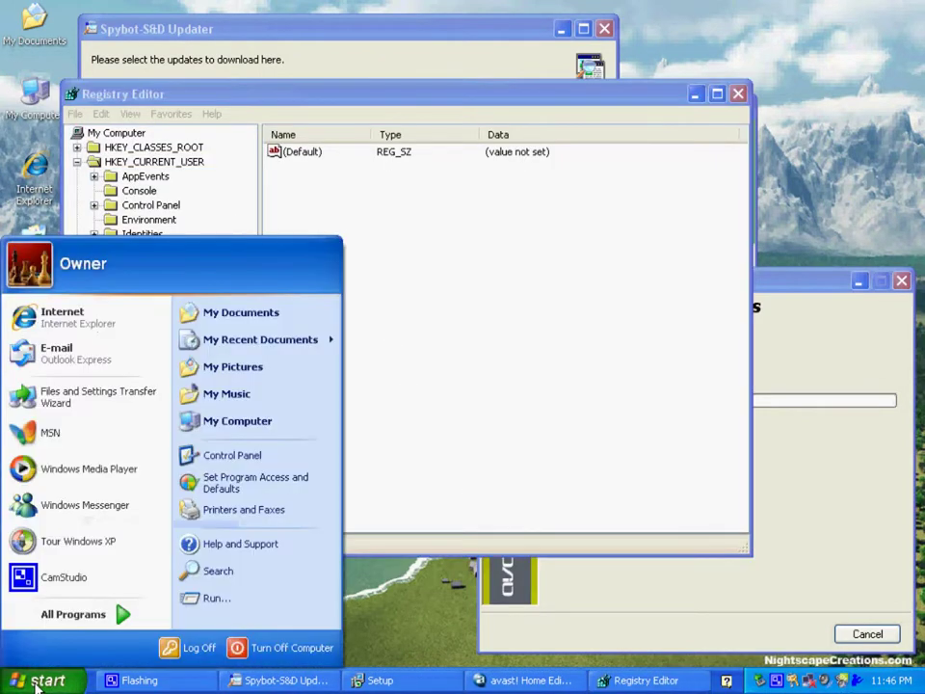
# Dismiss the Run dialog and open HKCU\Software\Microsoft\Windows\CurrentVersion\Run, showing AntiVirusProMFCT and ctfmon.exe
pyautogui.click(222, 611)
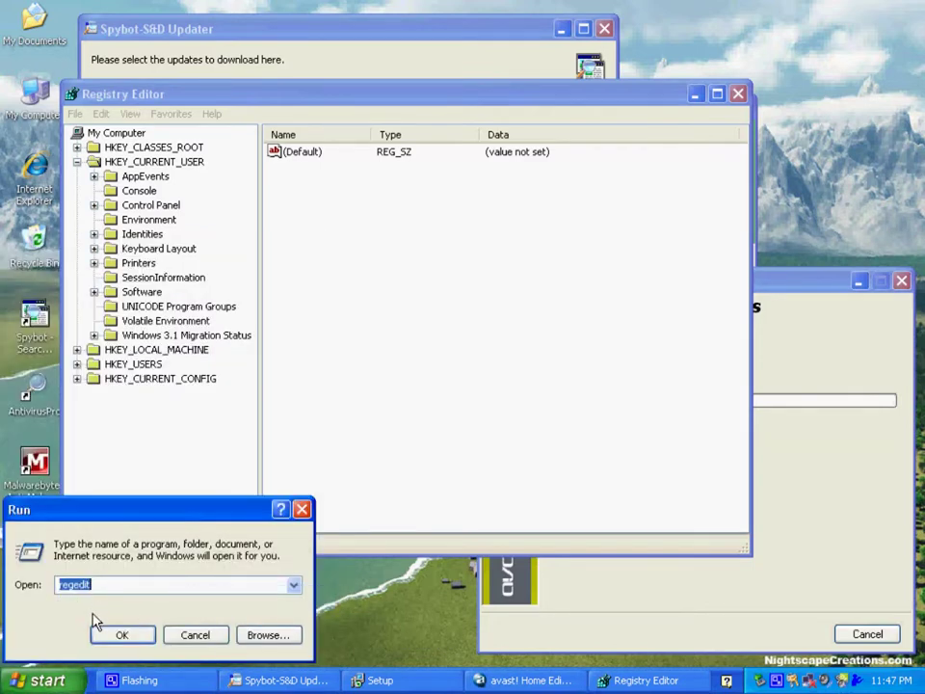
pyautogui.click(193, 634)
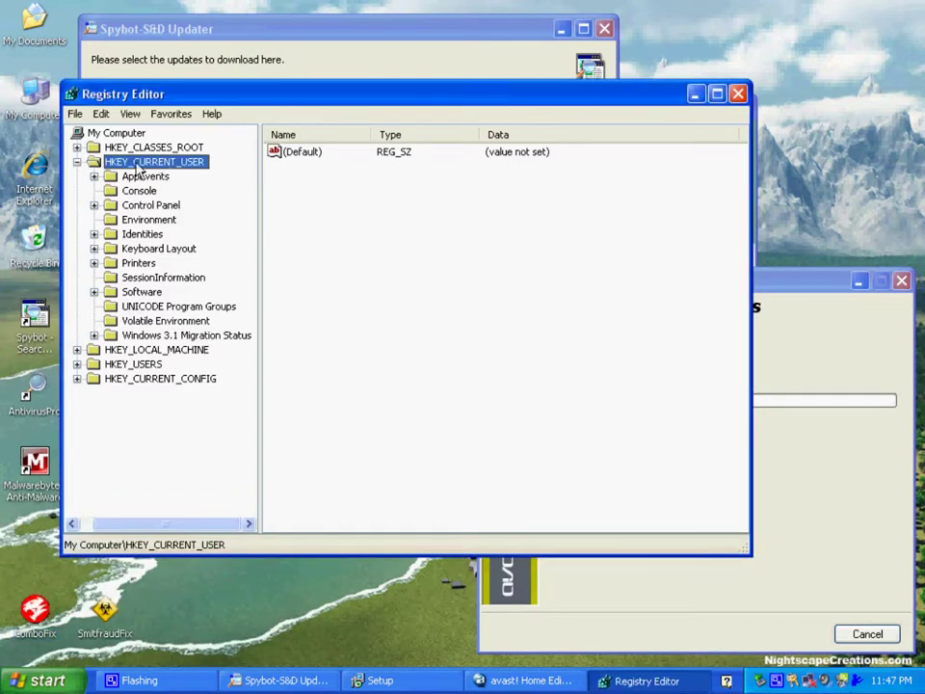
pyautogui.doubleClick(142, 291)
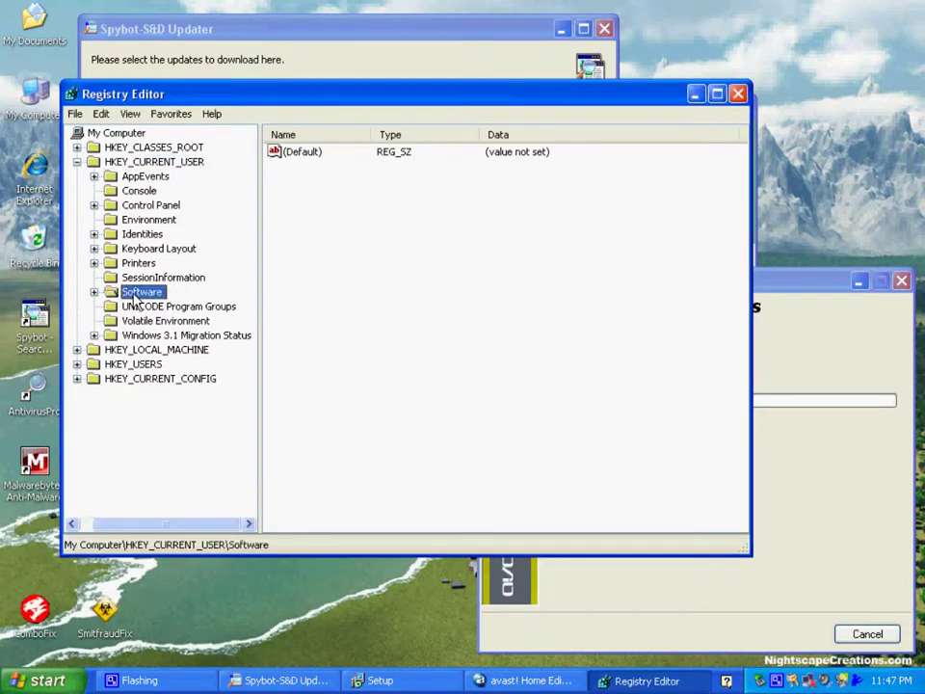
pyautogui.scroll(-2, 249, 383)
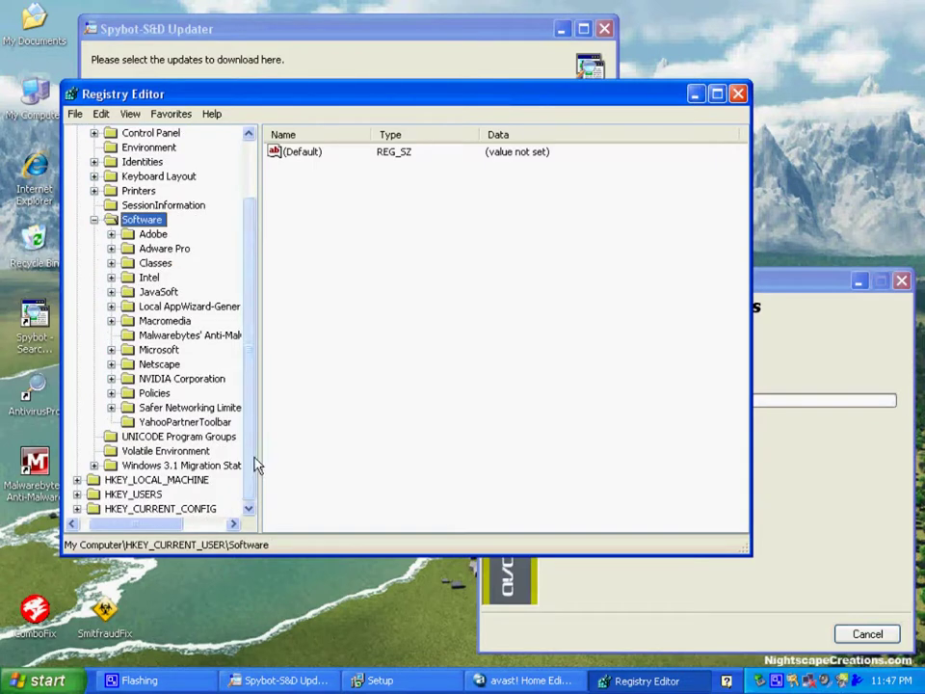
pyautogui.doubleClick(158, 350)
pyautogui.scroll(-2, 213, 405)
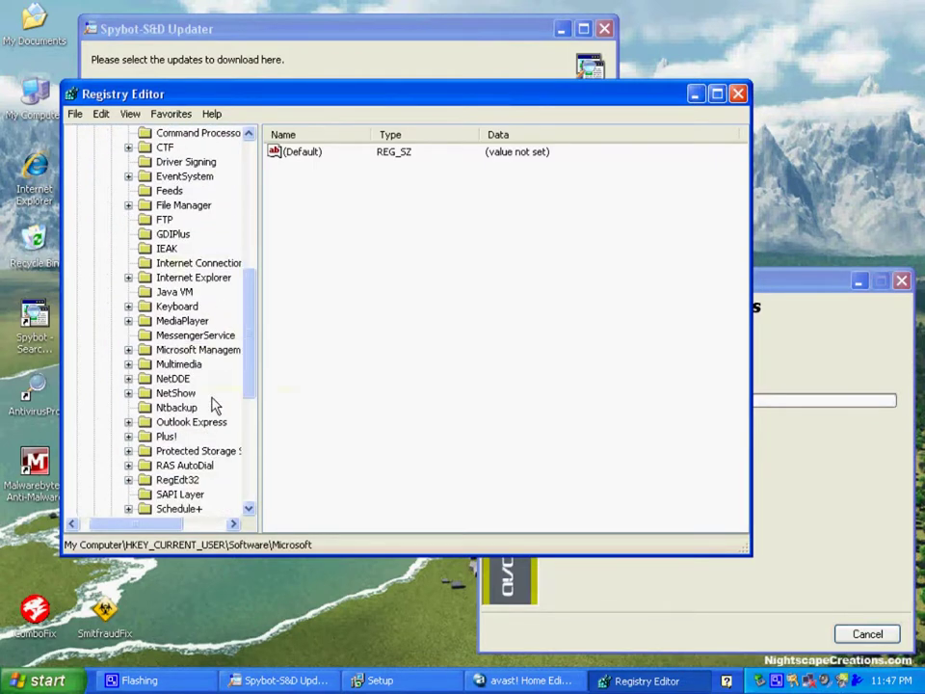
pyautogui.scroll(-4, 213, 405)
pyautogui.doubleClick(177, 422)
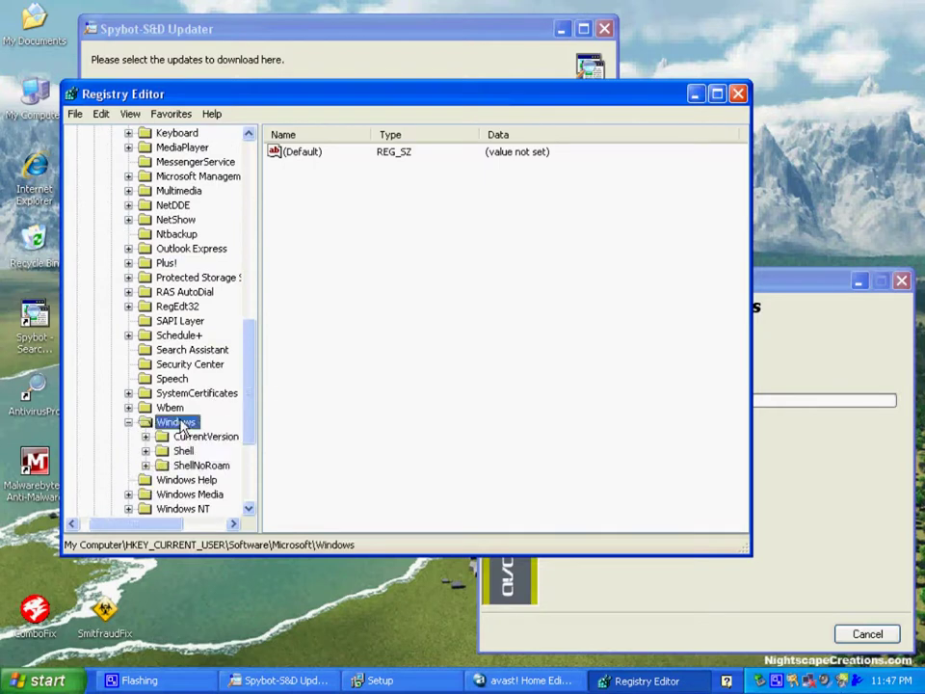
pyautogui.doubleClick(206, 436)
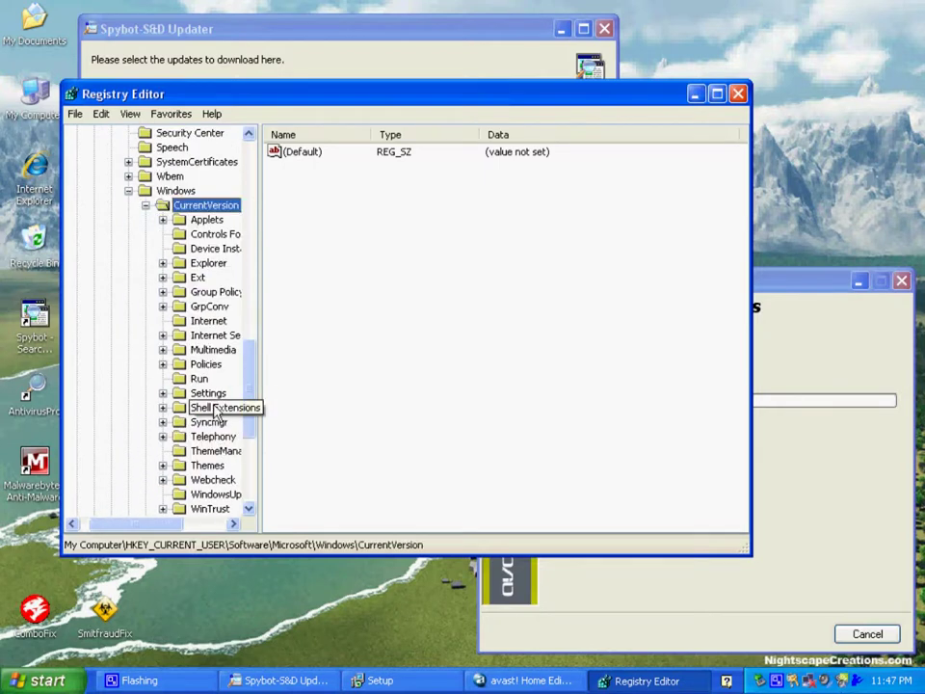
pyautogui.click(200, 379)
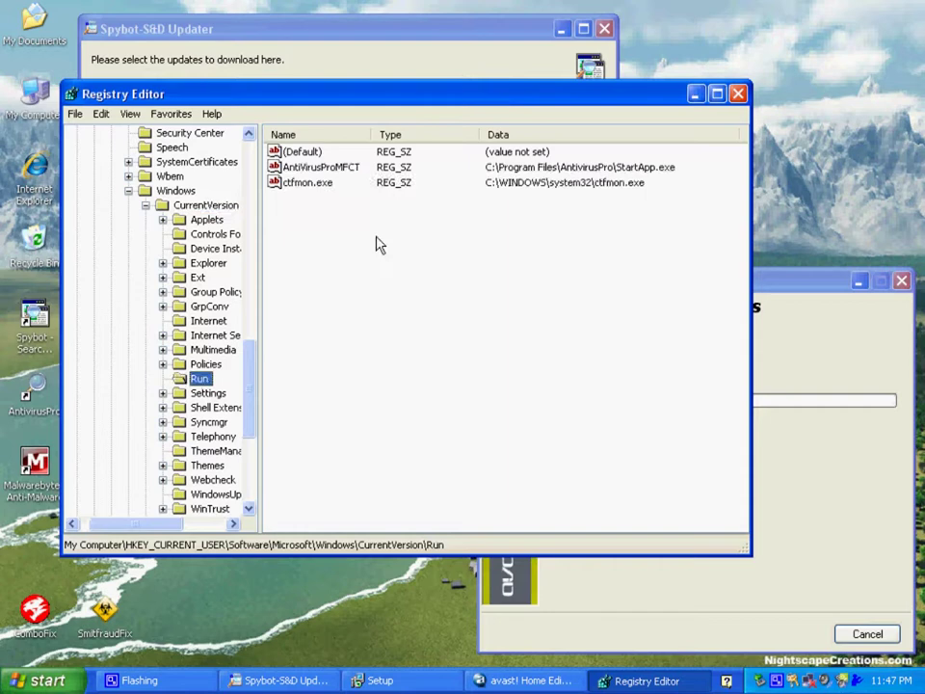
# Dismiss the Malwarebytes update notice and delete the AntiVirusProMFCT (StartApp.exe) value from HKCU Run
pyautogui.click(318, 166)
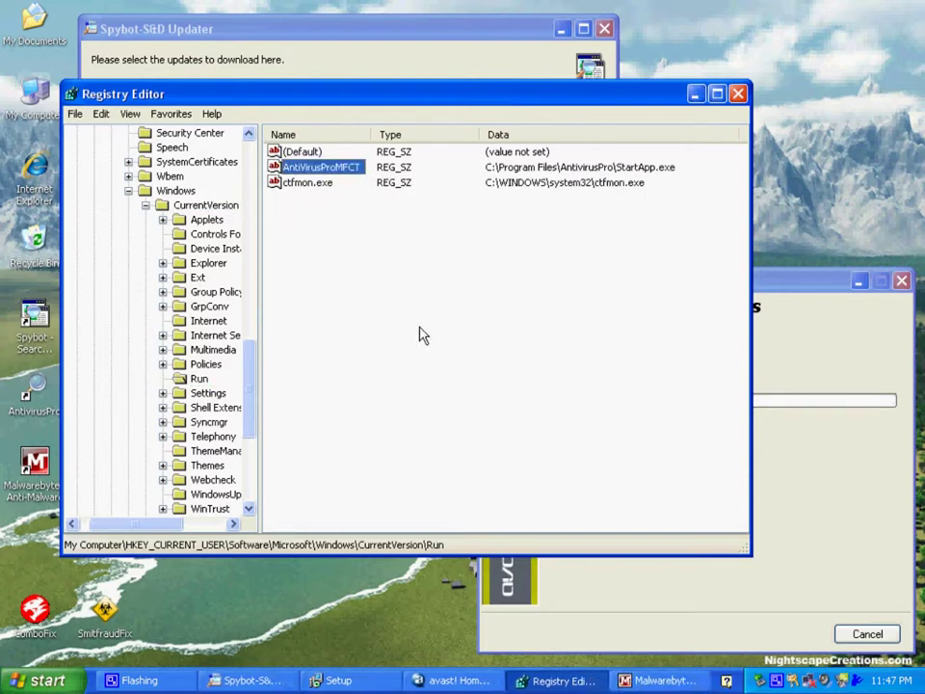
pyautogui.click(246, 680)
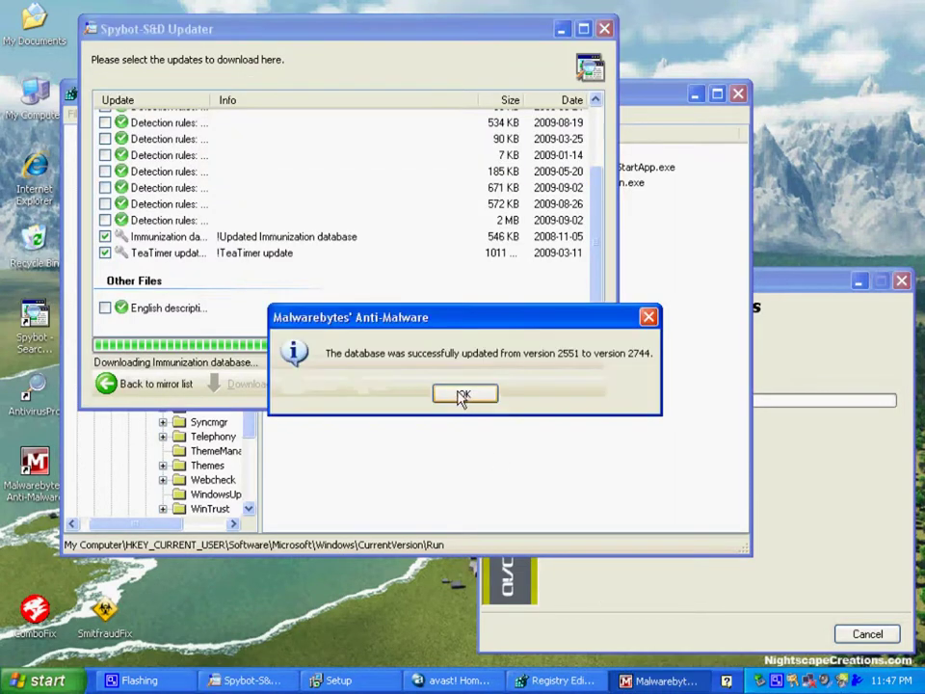
pyautogui.click(464, 395)
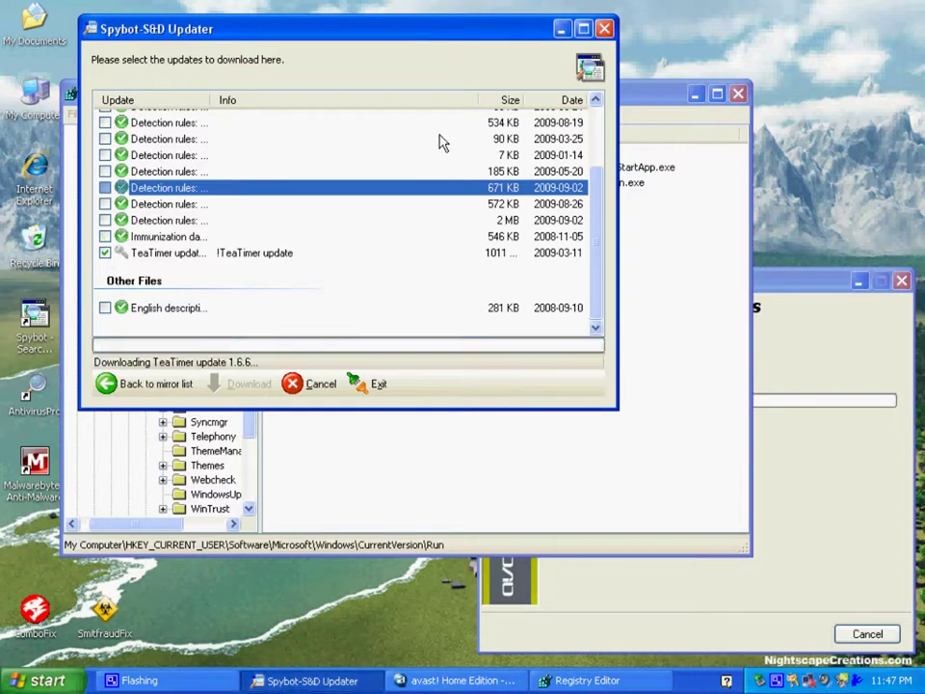
pyautogui.click(324, 496)
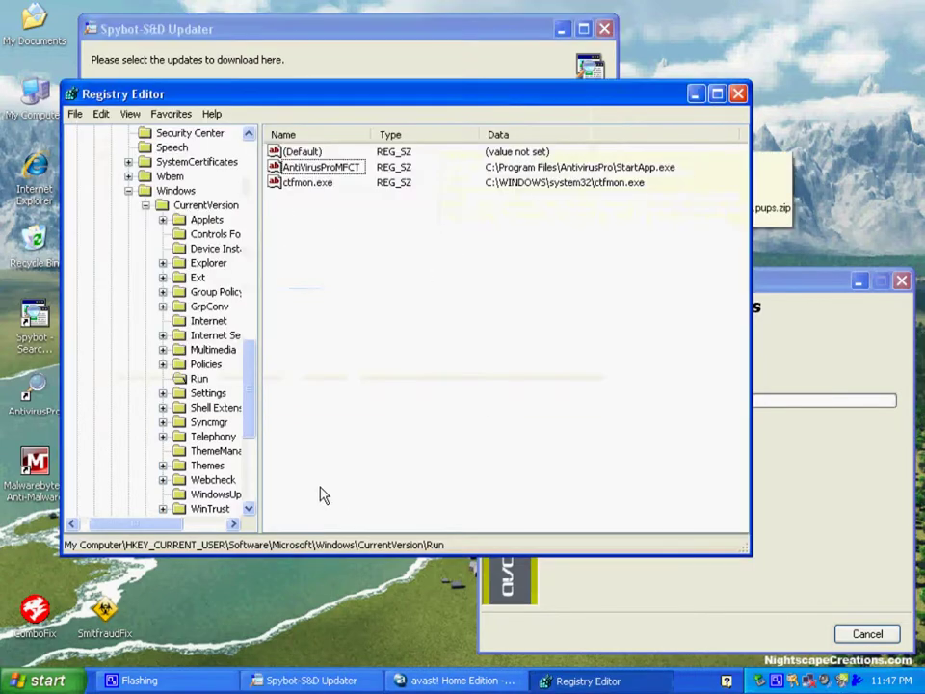
pyautogui.click(285, 169)
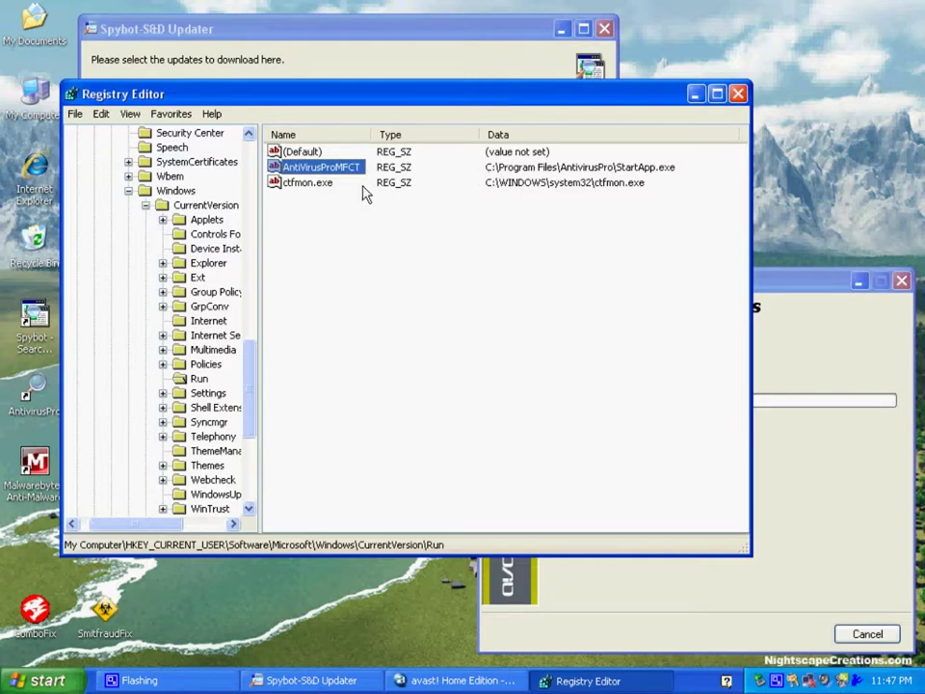
pyautogui.press('Delete')
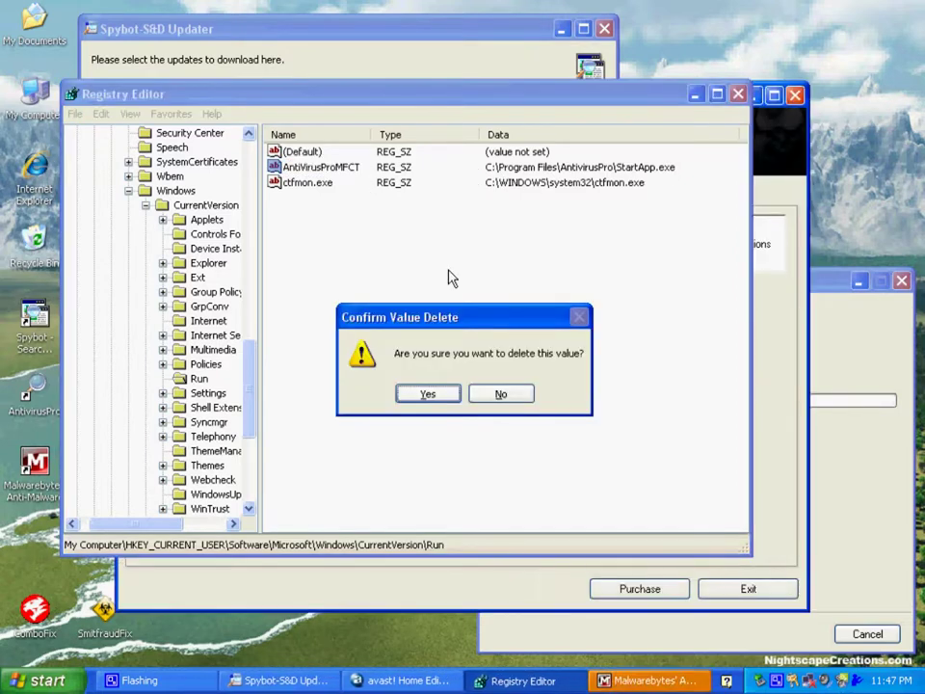
pyautogui.press('Return')
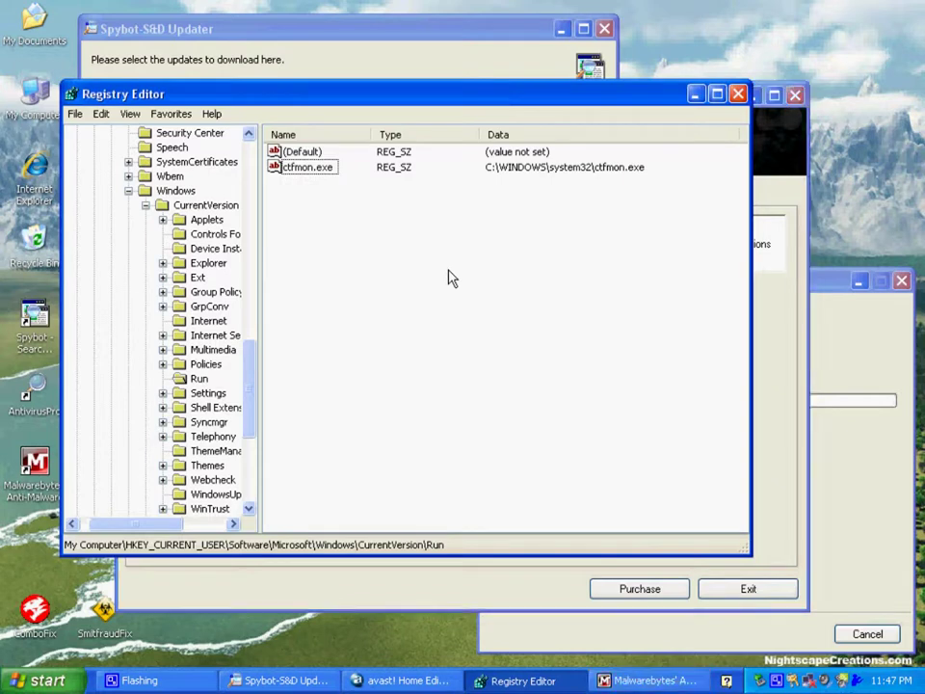
pyautogui.click(199, 379)
# Collapse the HKEY_CURRENT_USER tree and expand HKEY_LOCAL_MACHINE\SOFTWARE
pyautogui.click(146, 206)
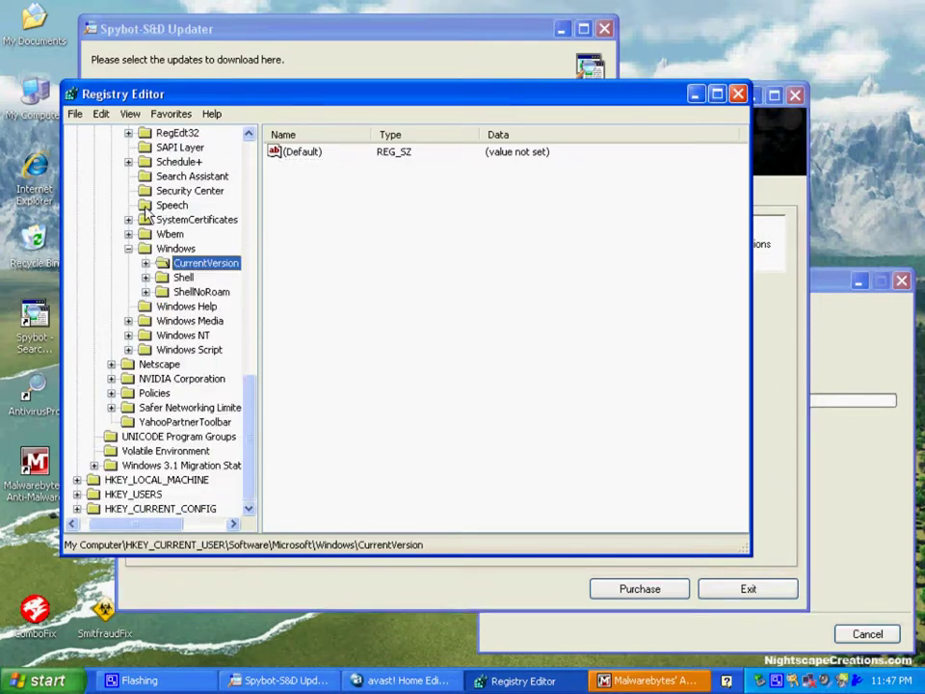
pyautogui.click(131, 249)
pyautogui.scroll(5, 157, 206)
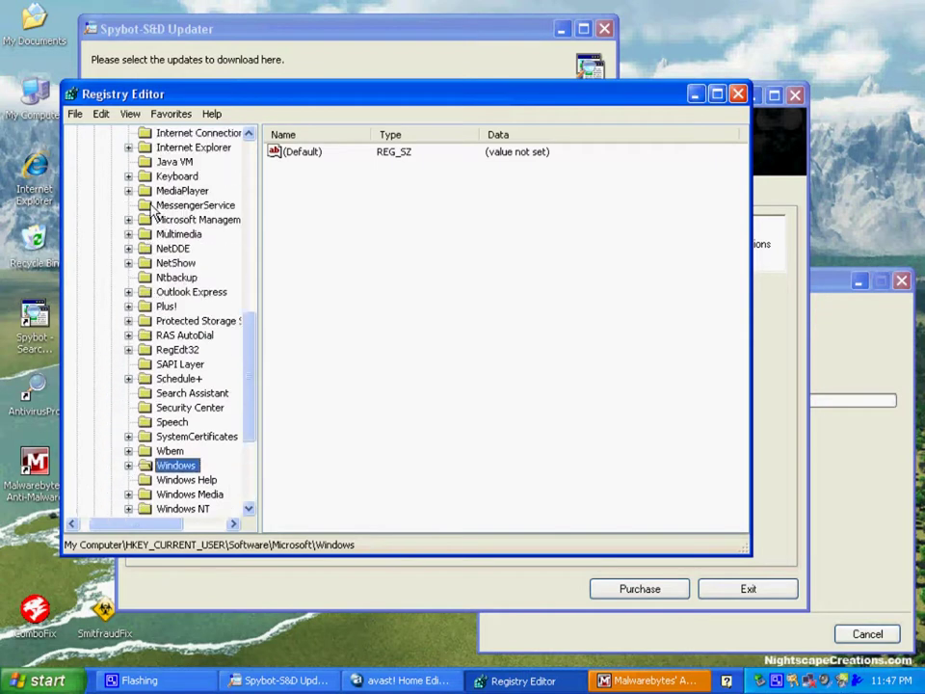
pyautogui.press('Left')
pyautogui.press('Left')
pyautogui.press('Left')
pyautogui.press('Left')
pyautogui.press('Left')
pyautogui.press('Left')
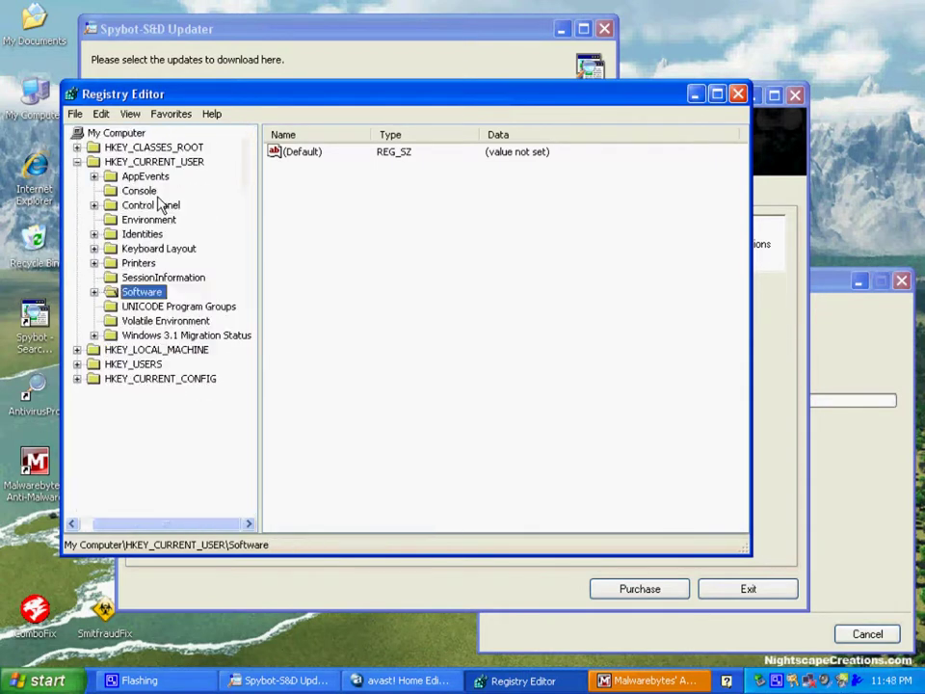
pyautogui.press('Down')
pyautogui.press('Right')
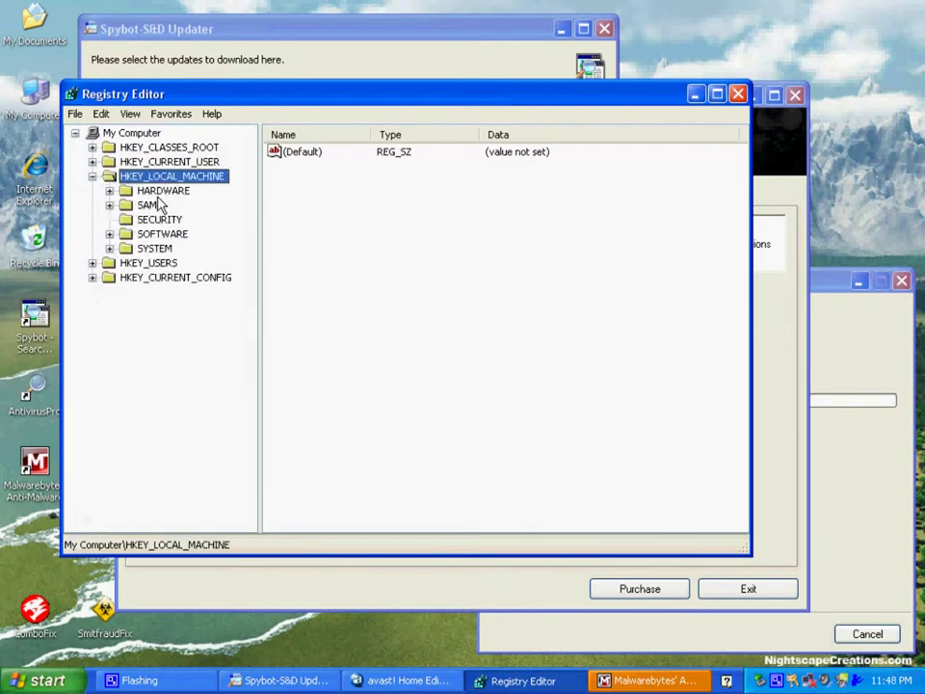
pyautogui.press('Down')
pyautogui.press('Down')
pyautogui.press('Down')
pyautogui.press('Down')
pyautogui.press('Right')
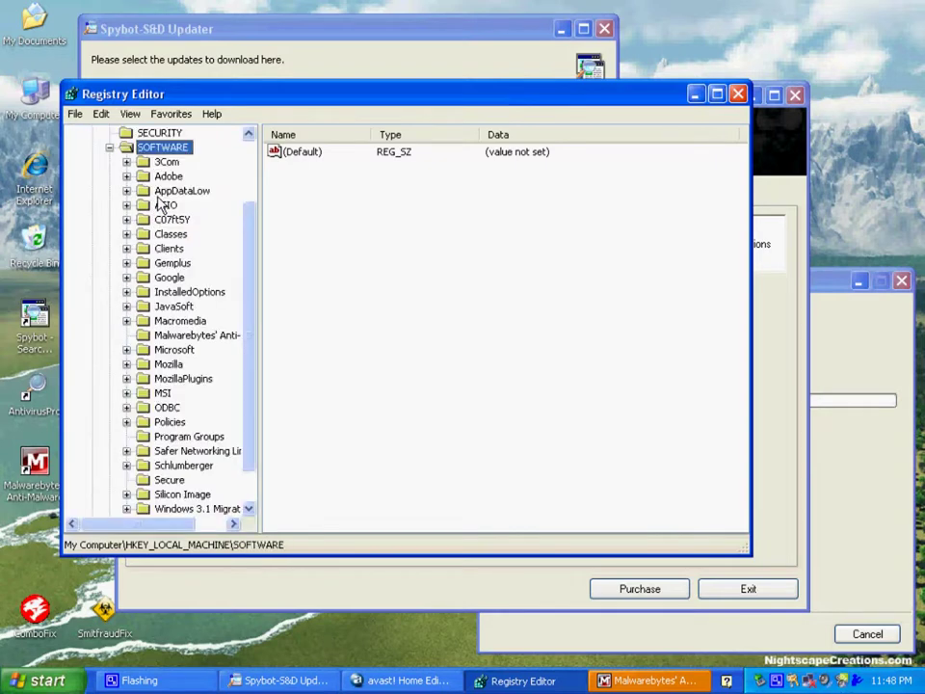
# Open HKLM\SOFTWARE\Microsoft\Windows\CurrentVersion\Run and check the nForce Tray Options and SunJavaUpdateSched values
pyautogui.press('m')
pyautogui.press('i')
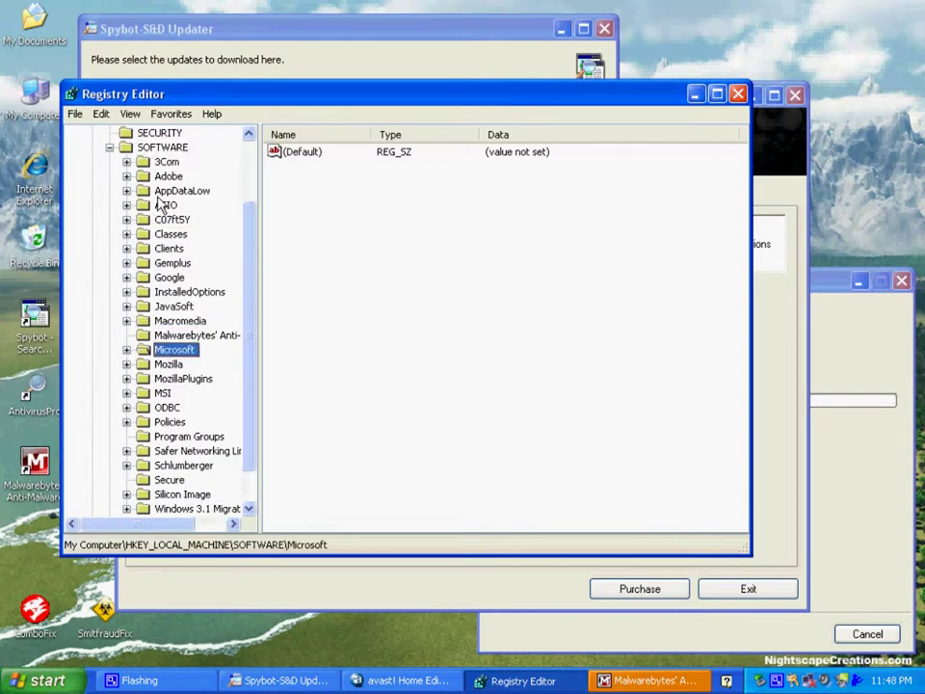
pyautogui.press('Right')
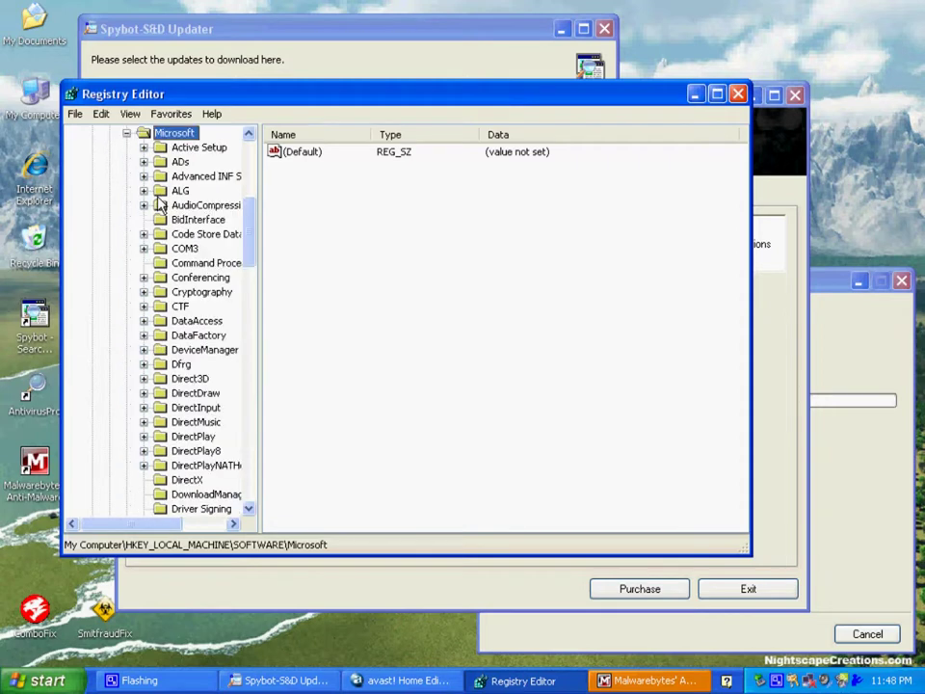
pyautogui.press('w')
pyautogui.press('i')
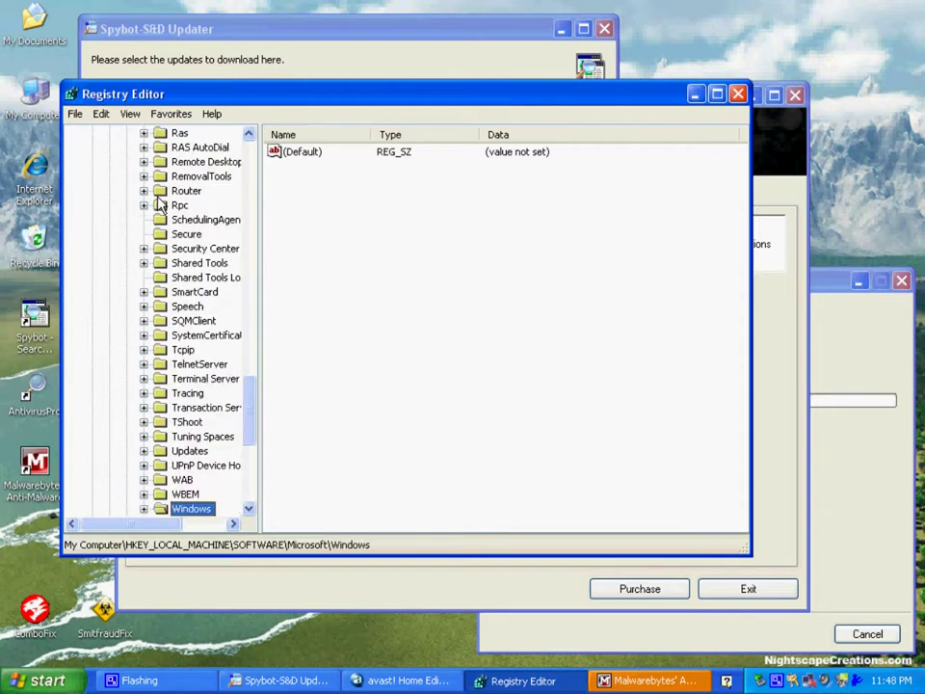
pyautogui.press('Right')
pyautogui.press('Right')
pyautogui.press('Right')
pyautogui.press('r')
pyautogui.press('u')
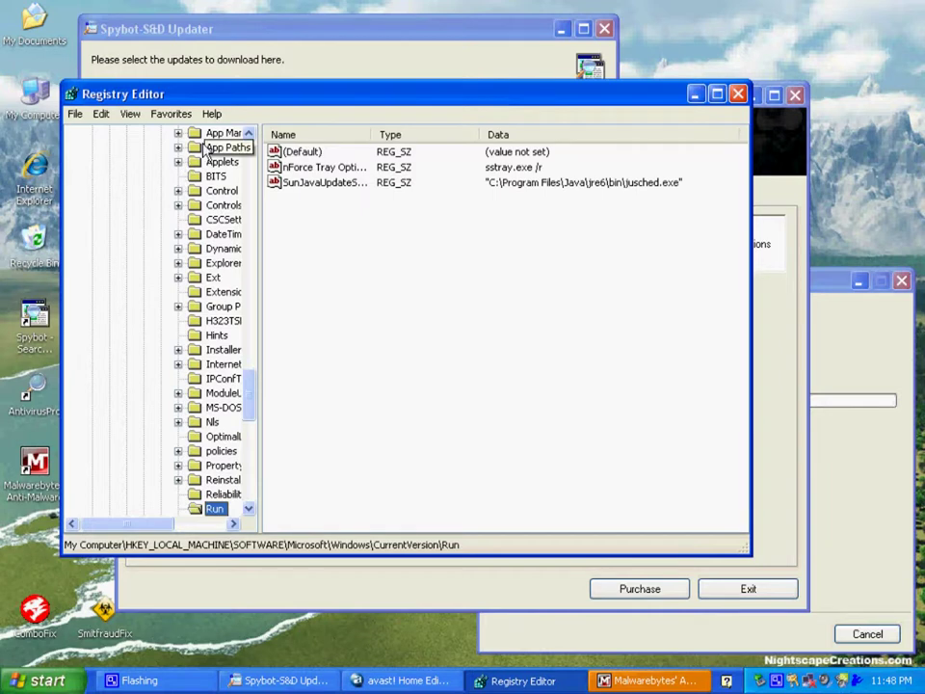
pyautogui.click(292, 168)
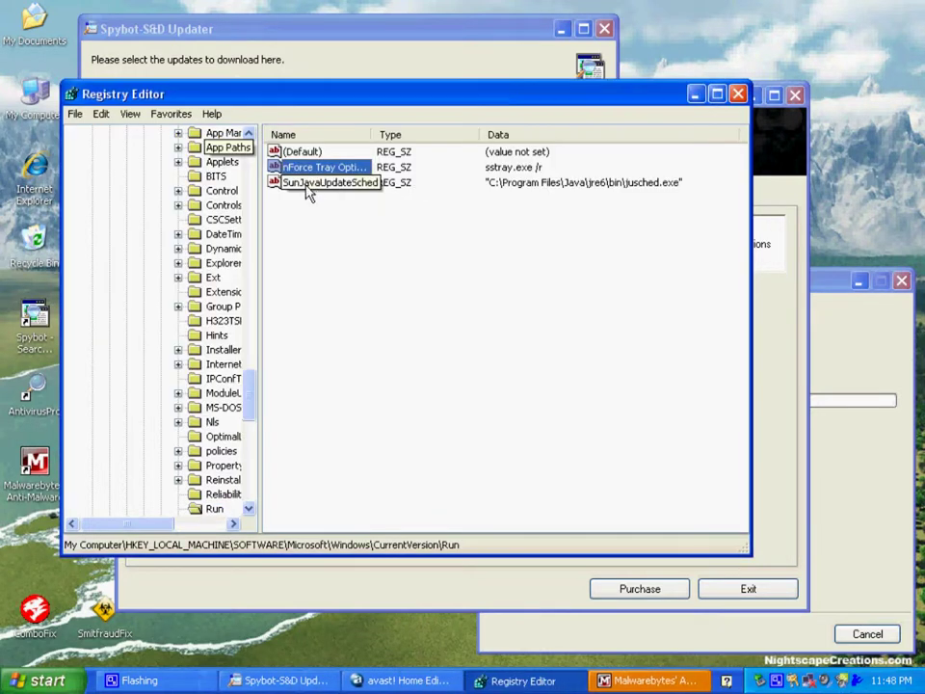
pyautogui.click(304, 185)
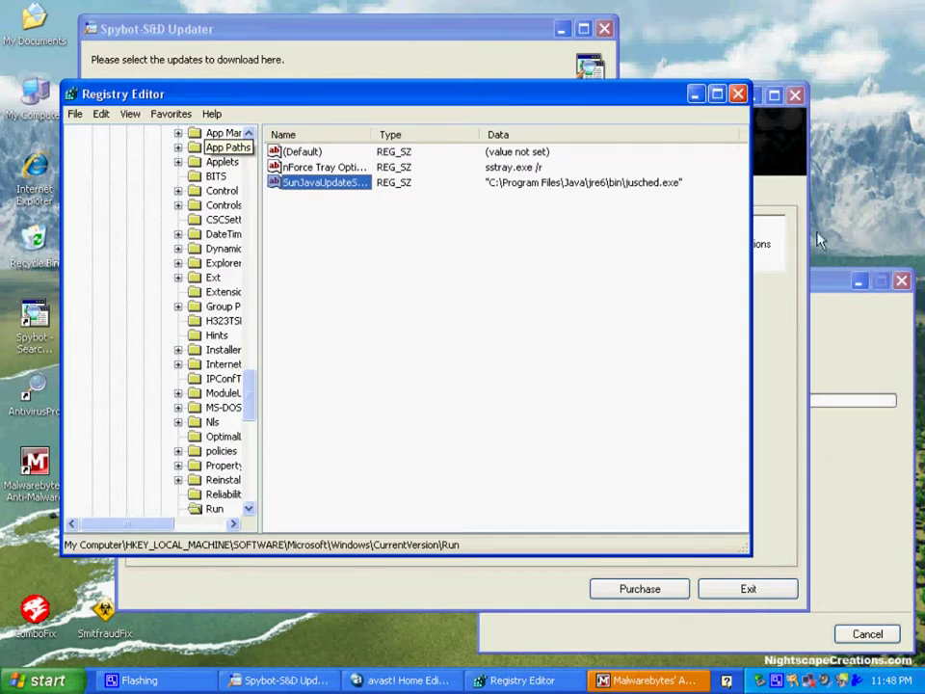
# Dismiss Spybot's re-apply immunization notice
pyautogui.click(508, 78)
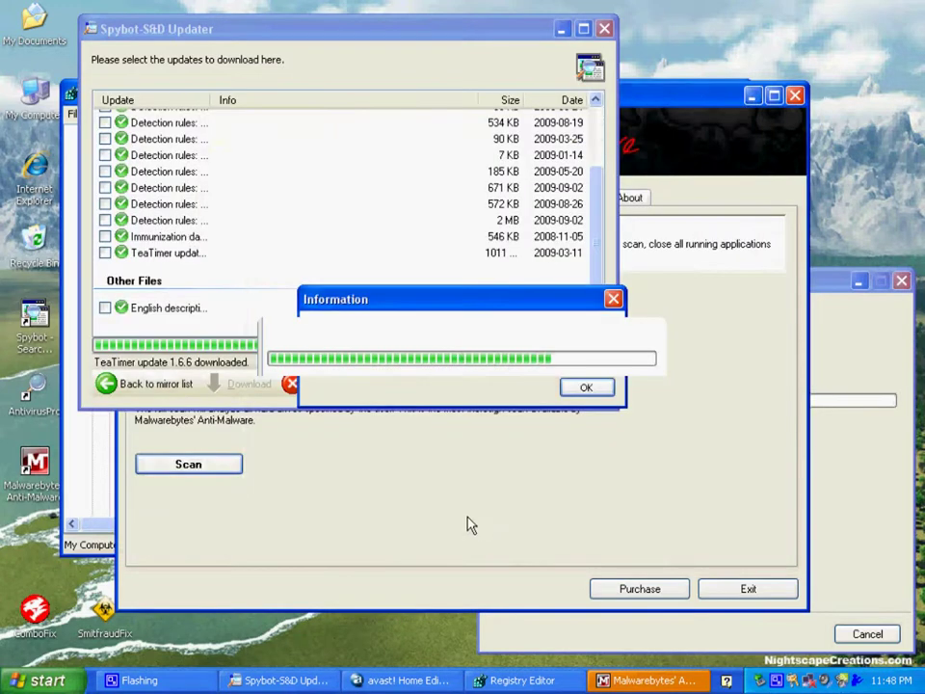
pyautogui.moveTo(433, 313); pyautogui.dragTo(500, 440)
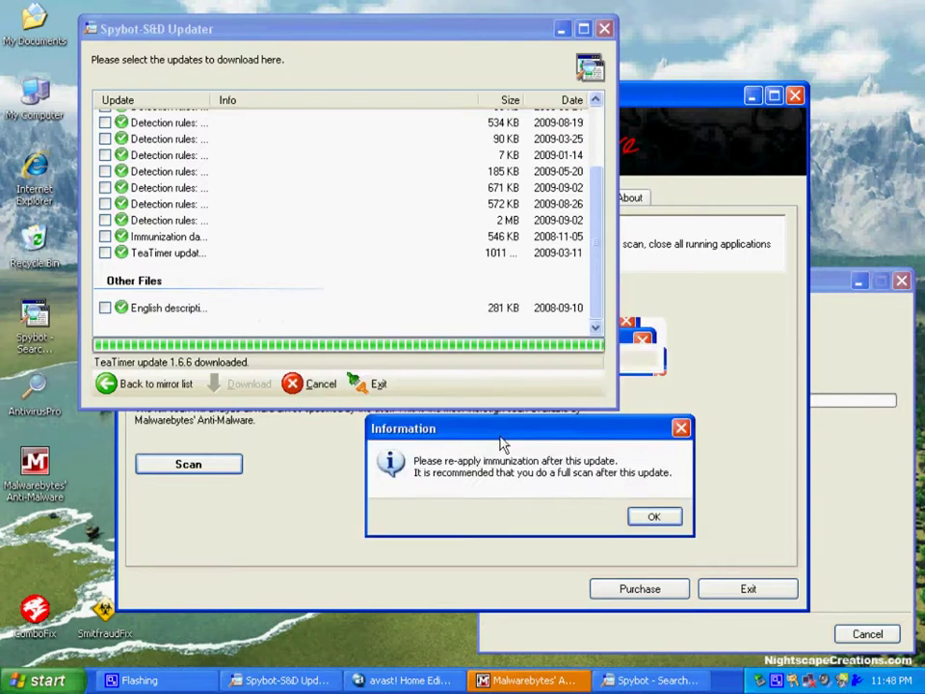
pyautogui.click(644, 520)
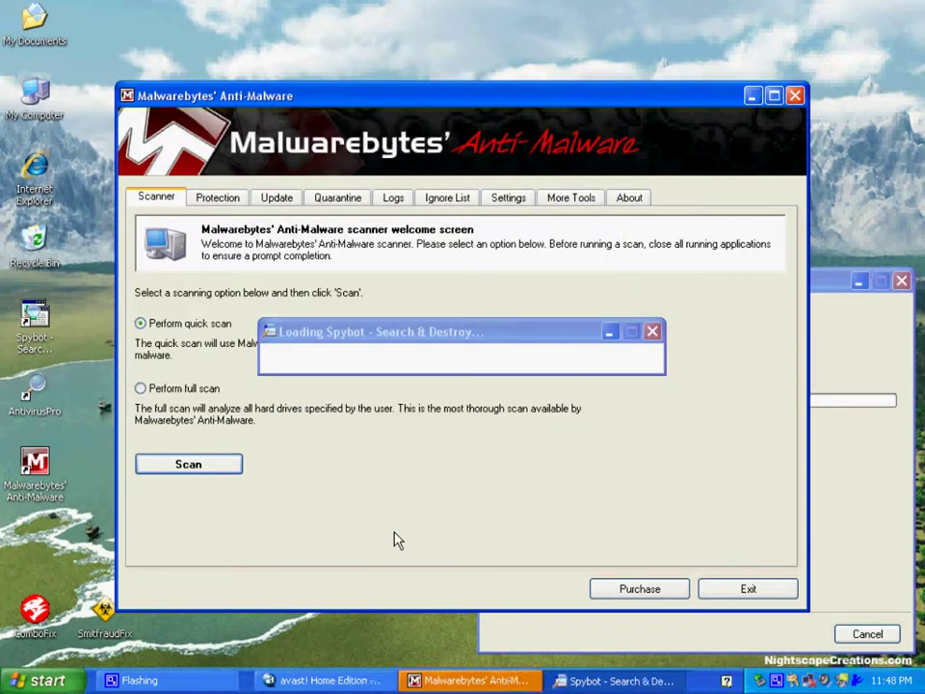
# Open the Prefetch folder via Run, send all 130 files to the Recycle Bin, and close it
pyautogui.press('super+r')
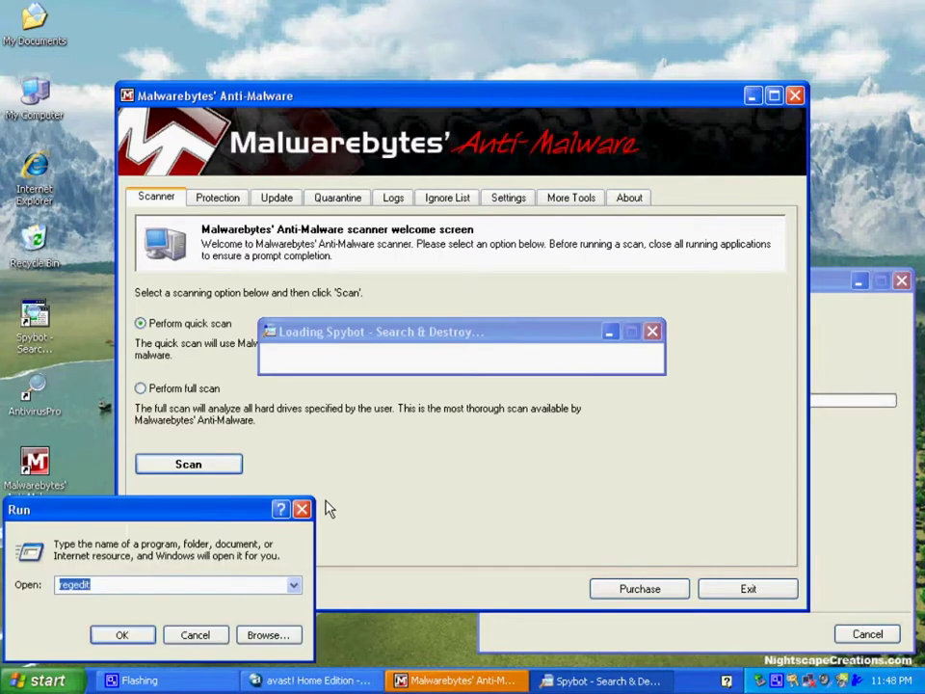
pyautogui.write('prefetch')
pyautogui.press('Return')
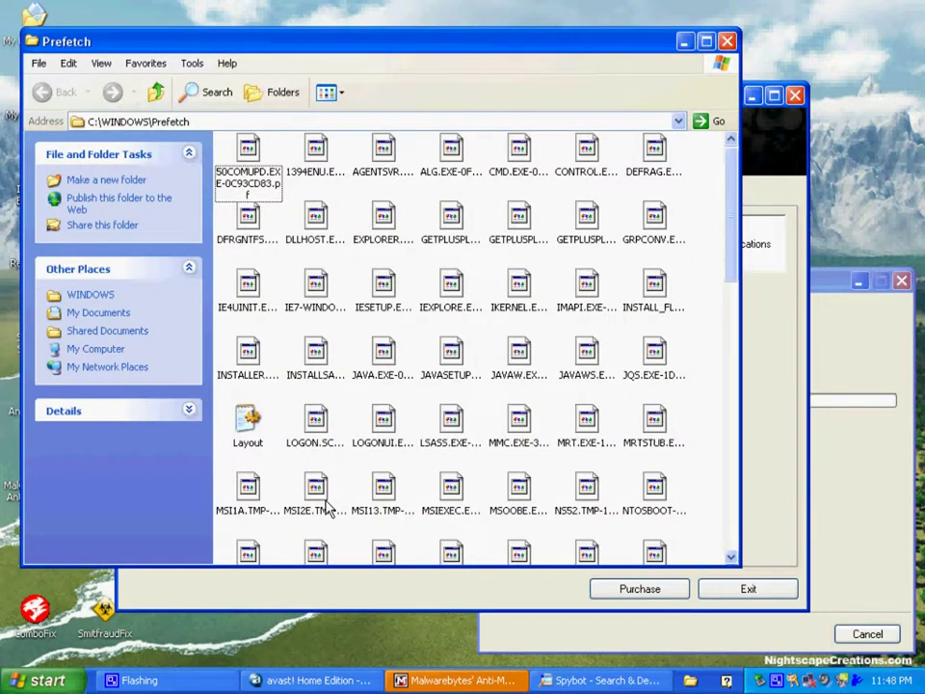
pyautogui.hotkey('ctrl', 'a')
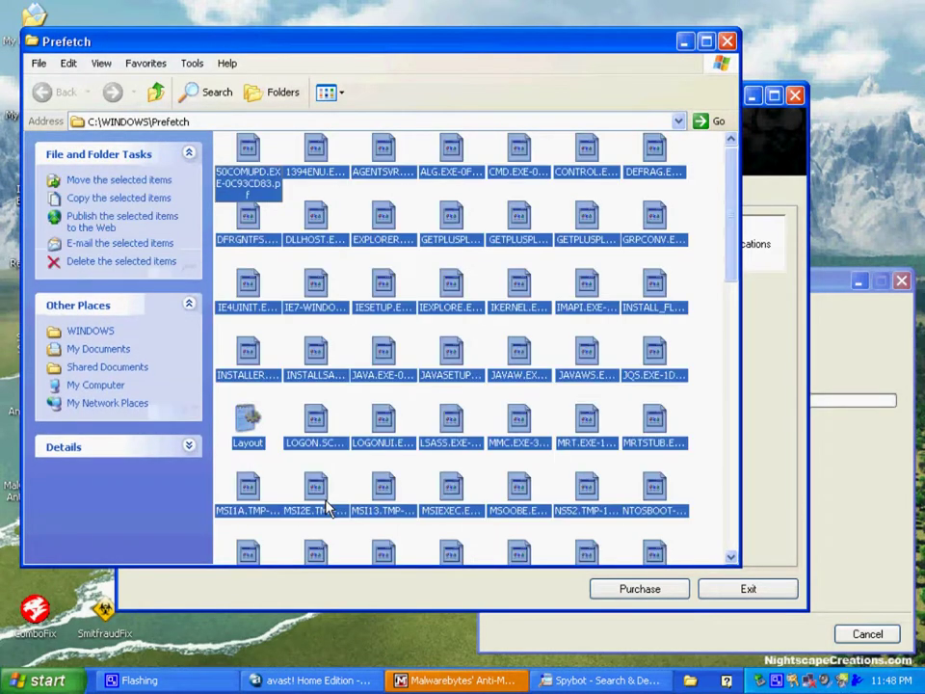
pyautogui.press('Delete')
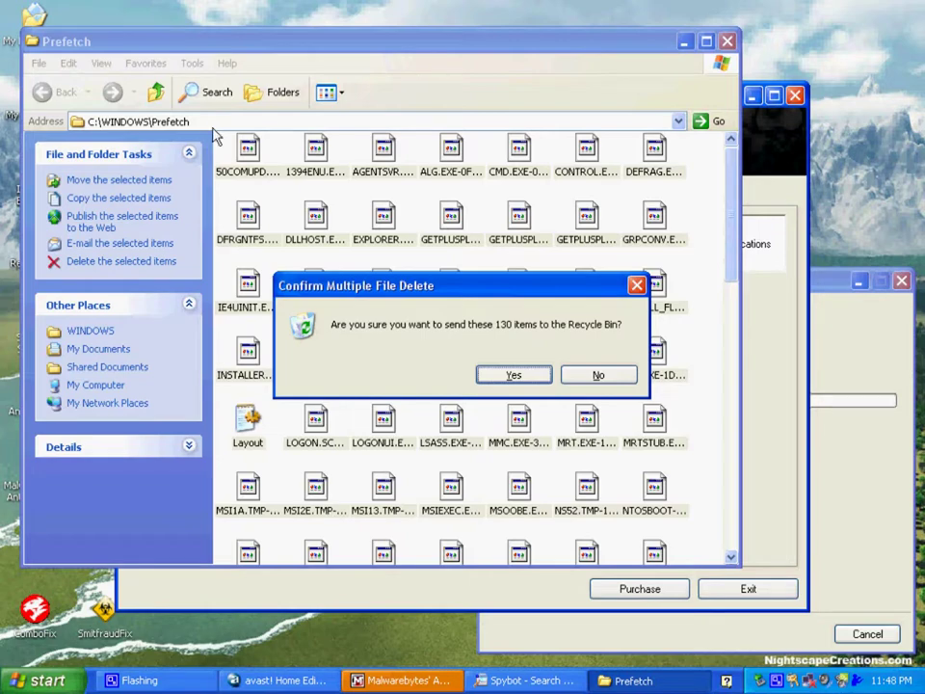
pyautogui.click(414, 679)
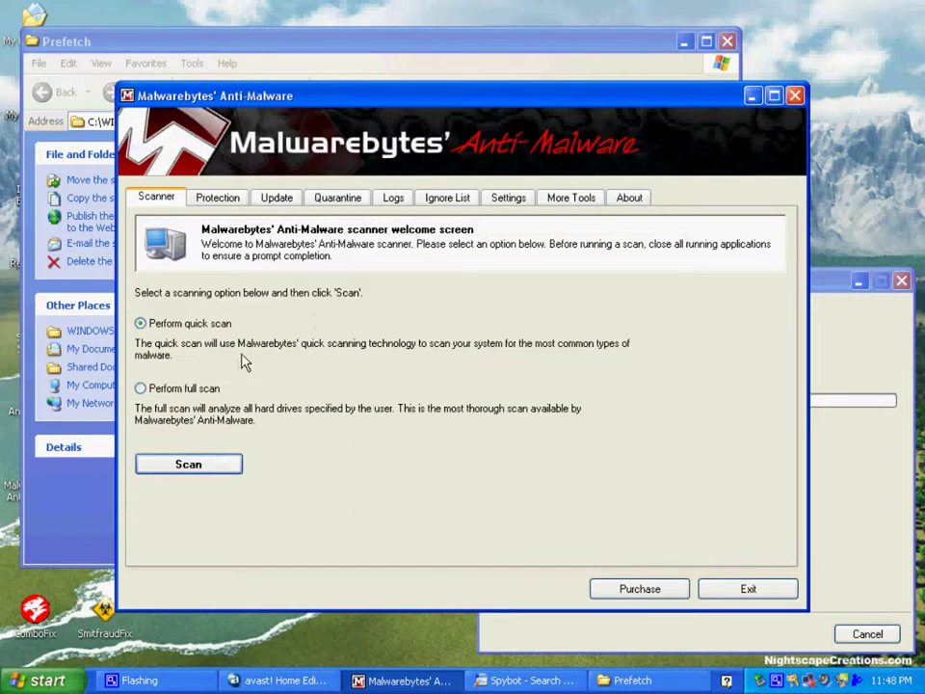
pyautogui.click(751, 96)
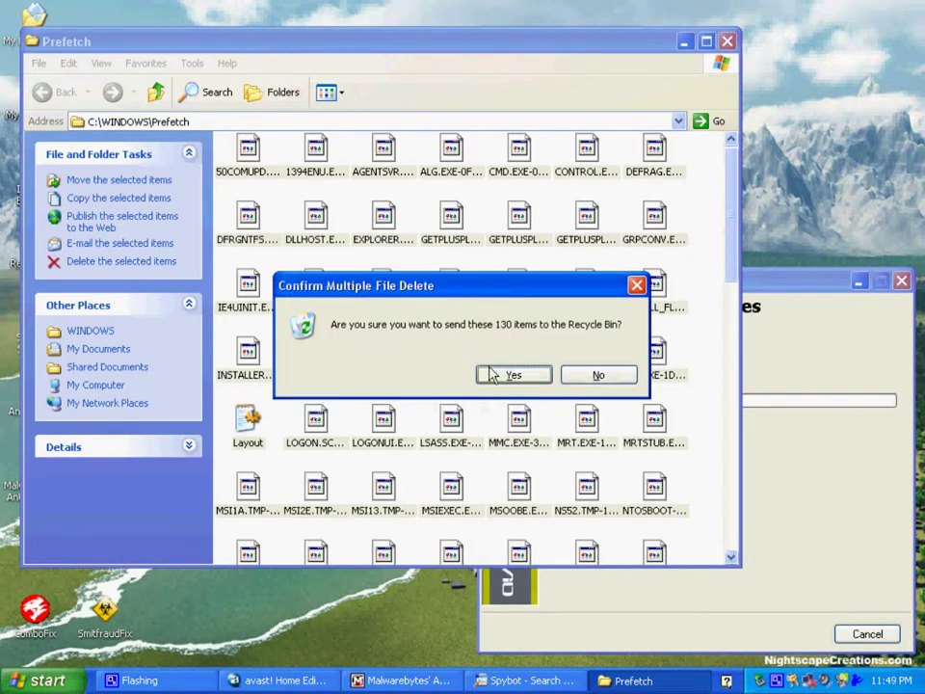
pyautogui.click(510, 375)
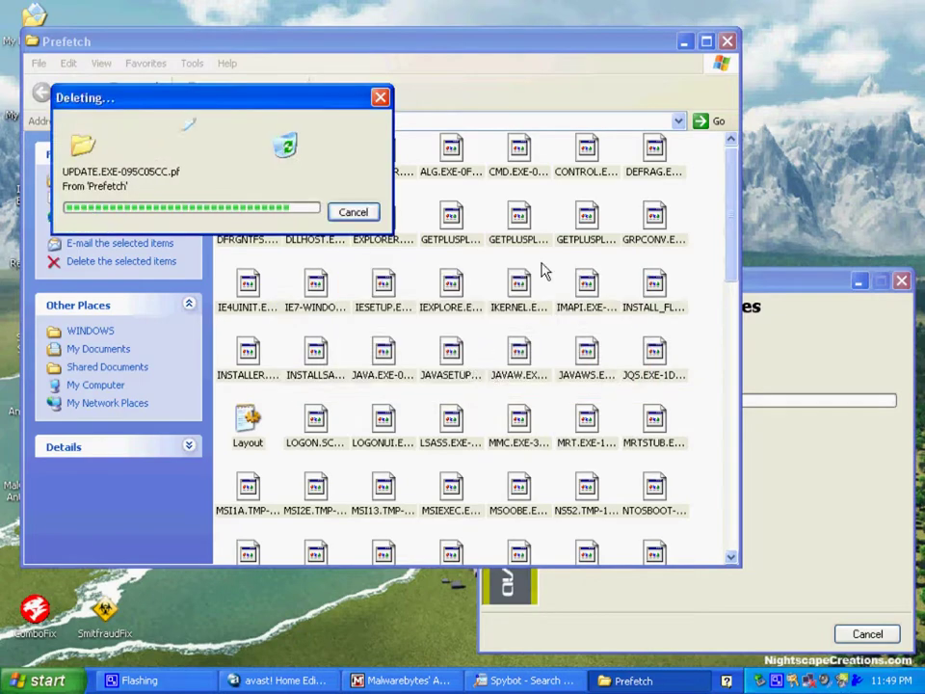
pyautogui.click(726, 41)
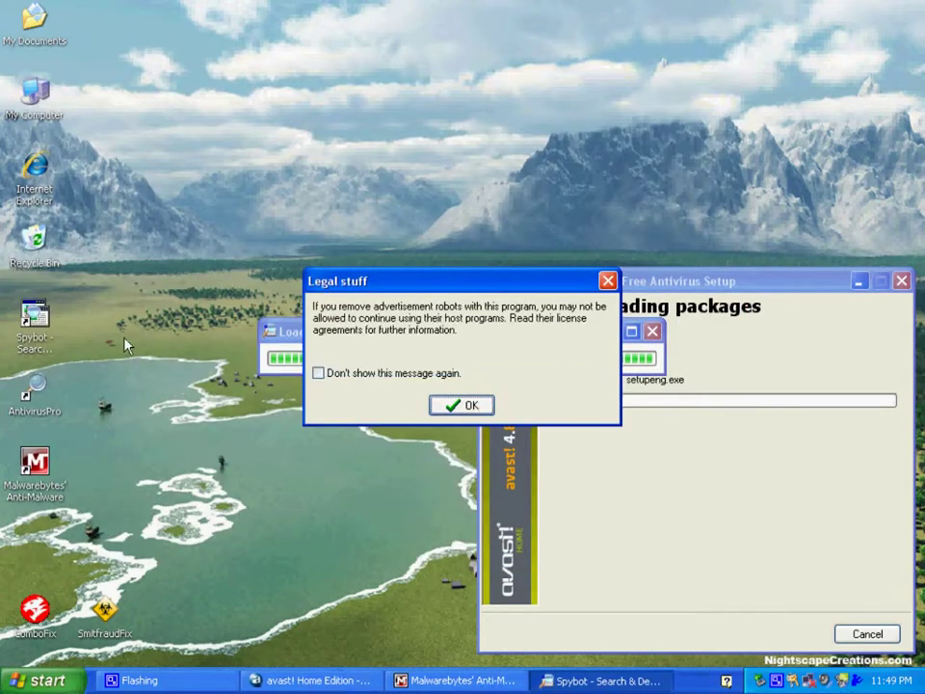
# Suppress Spybot's legal notice permanently and immunize all 80217 entries, leaving 0 unprotected
pyautogui.click(360, 375)
pyautogui.click(461, 404)
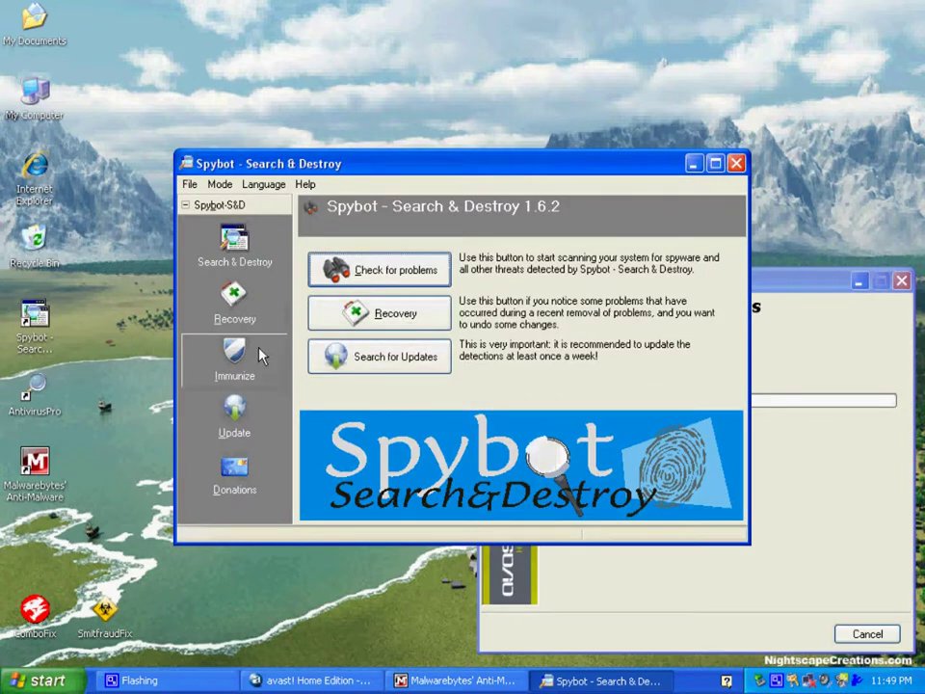
pyautogui.moveTo(330, 161); pyautogui.dragTo(237, 35)
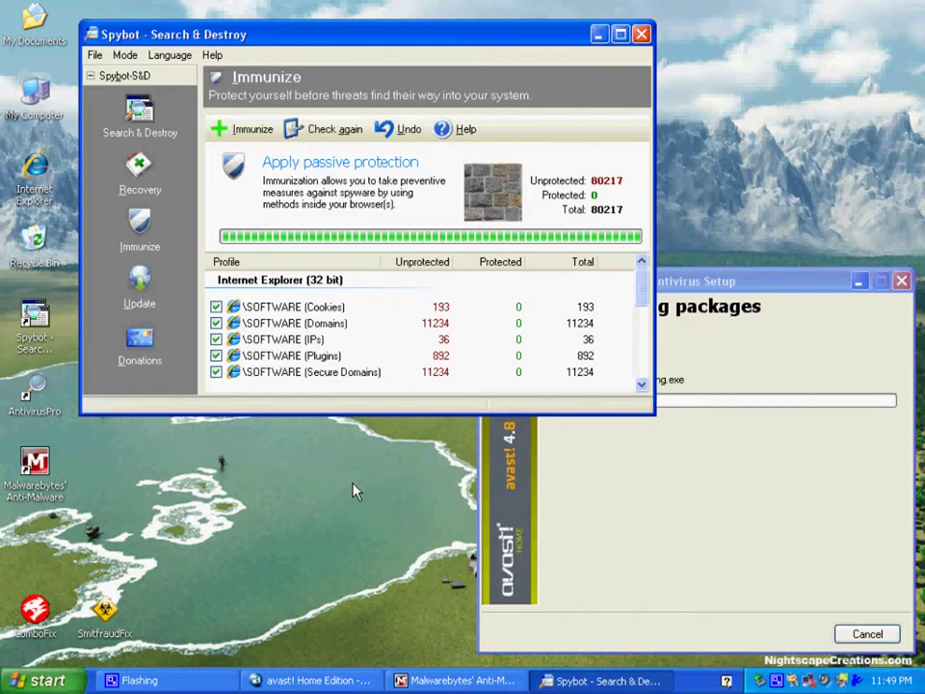
pyautogui.click(246, 128)
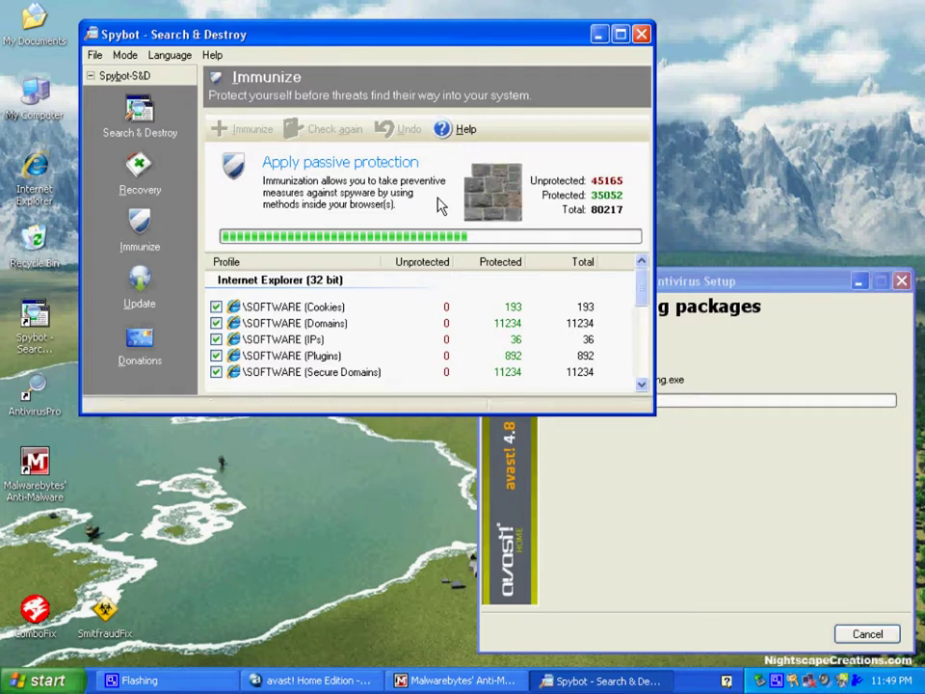
pyautogui.click(726, 347)
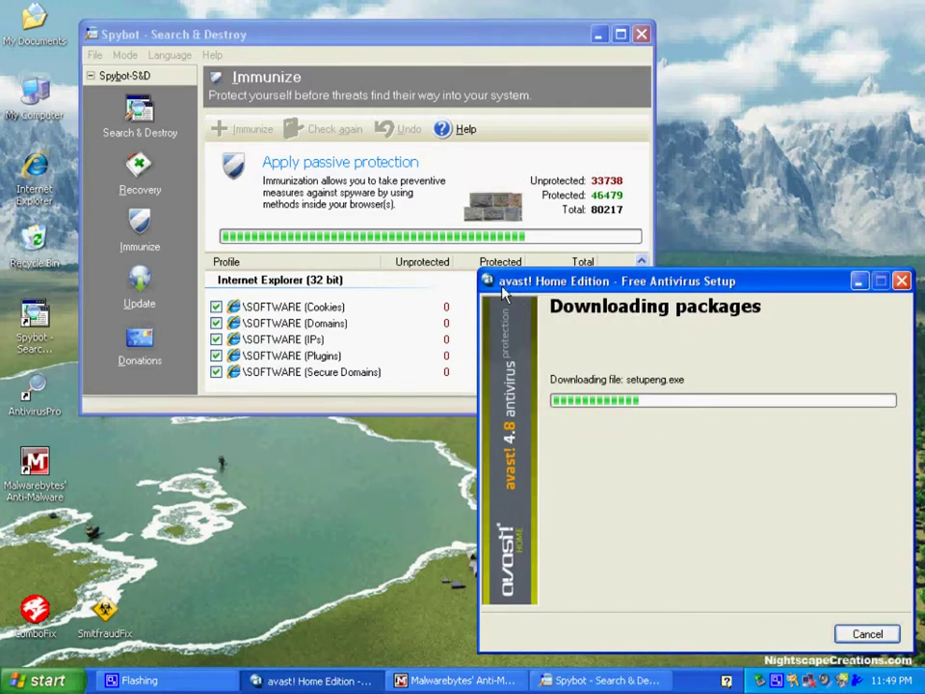
pyautogui.moveTo(776, 290); pyautogui.dragTo(777, 208)
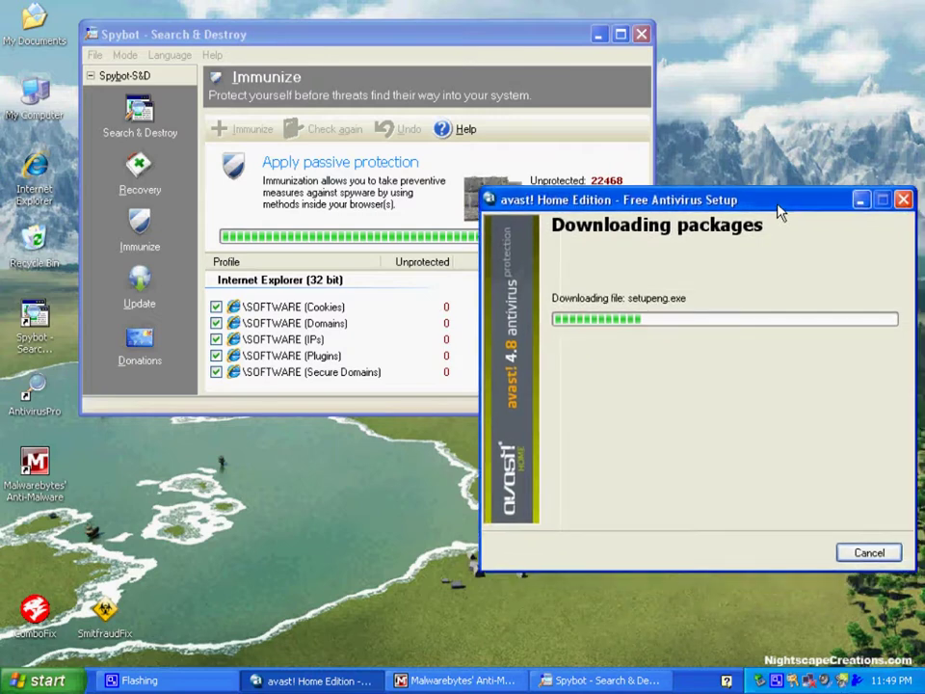
pyautogui.click(399, 407)
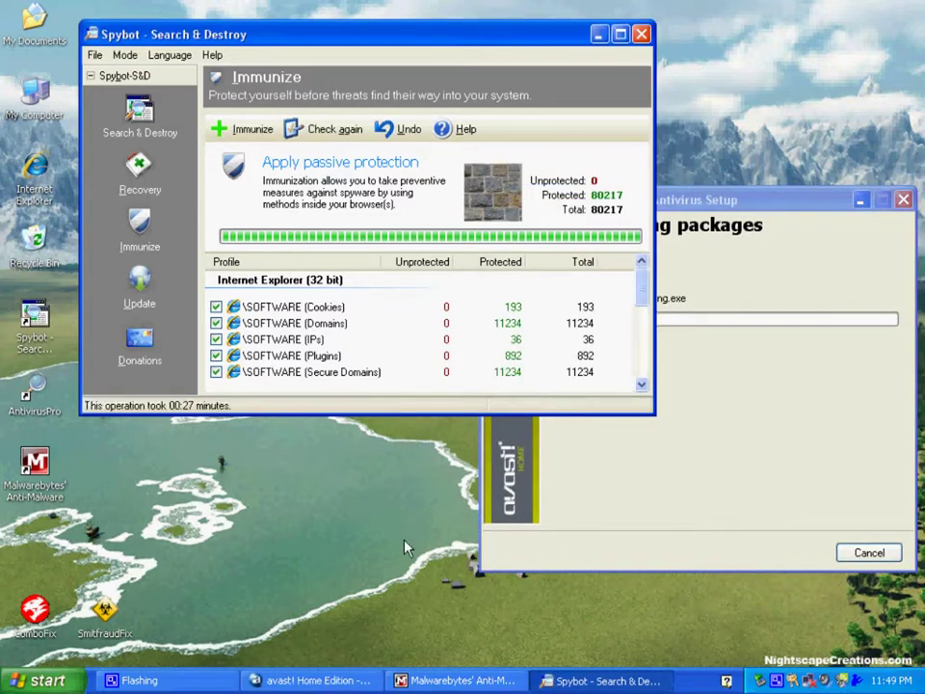
# Switch to Malwarebytes and launch 'Perform full scan' on drive C:\
pyautogui.click(452, 680)
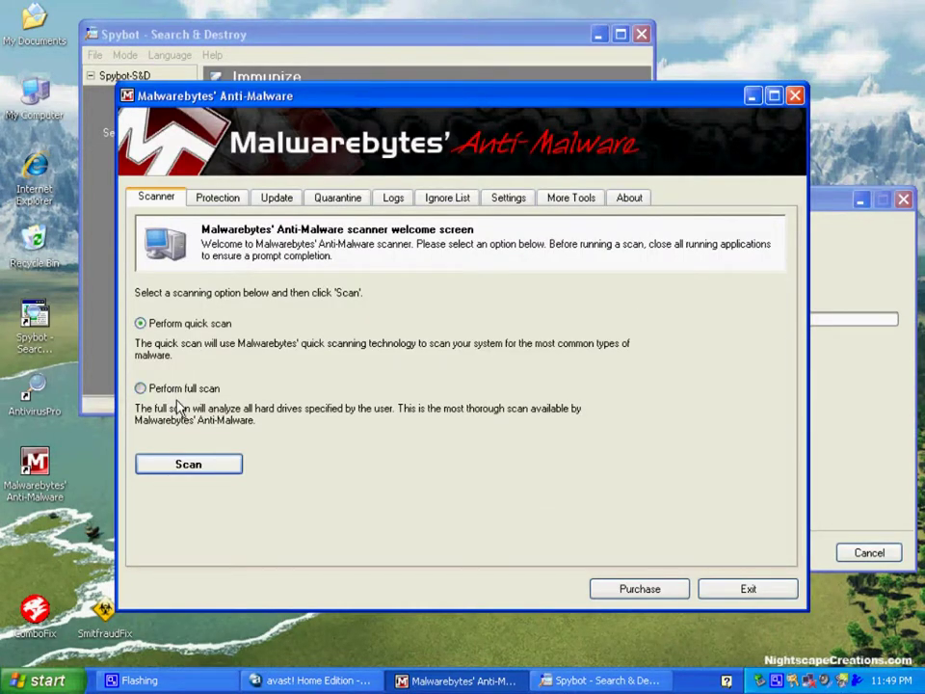
pyautogui.click(181, 467)
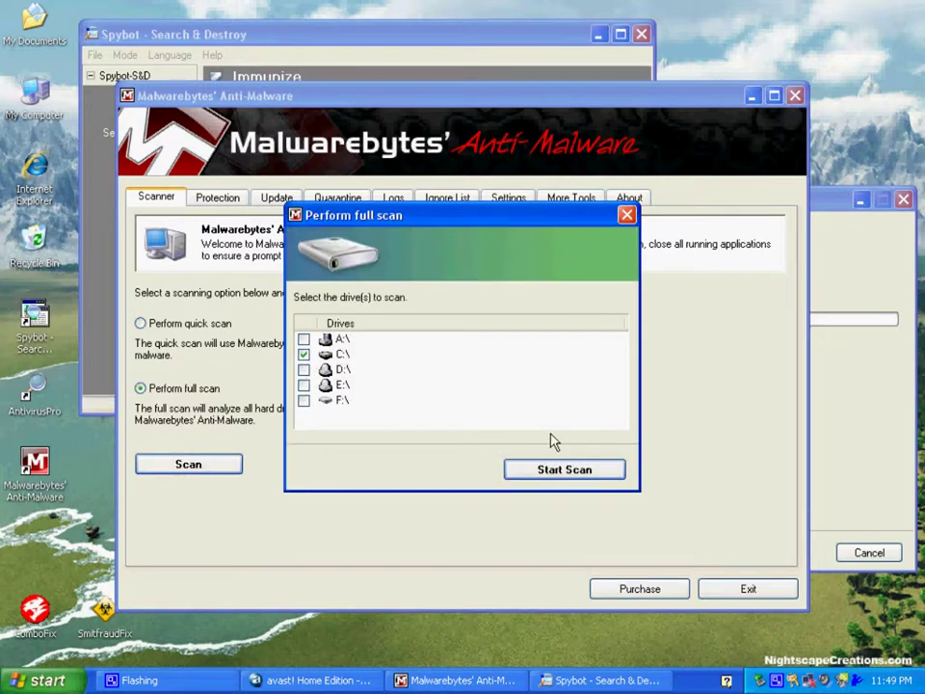
pyautogui.click(563, 469)
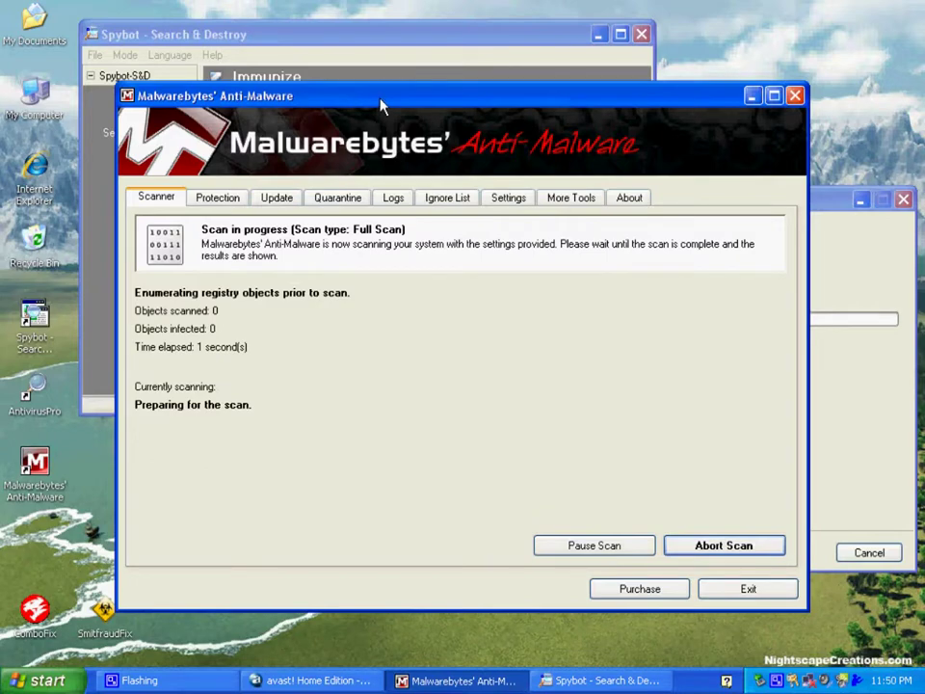
pyautogui.moveTo(381, 106); pyautogui.dragTo(491, 71)
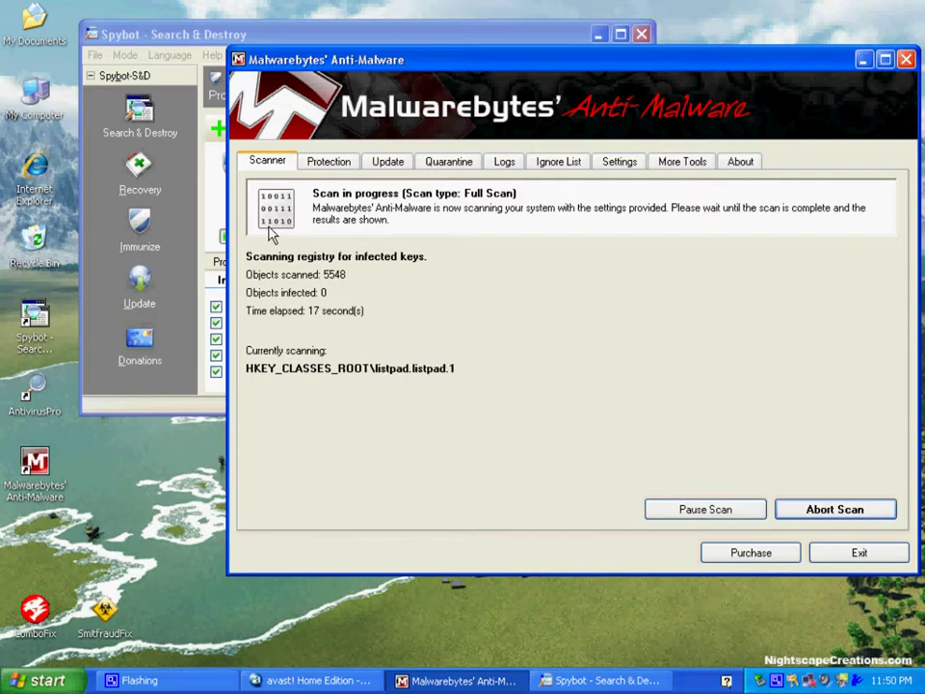
# Close Spybot and bring the avast setupeng.exe download window forward, shifting it down
pyautogui.click(183, 40)
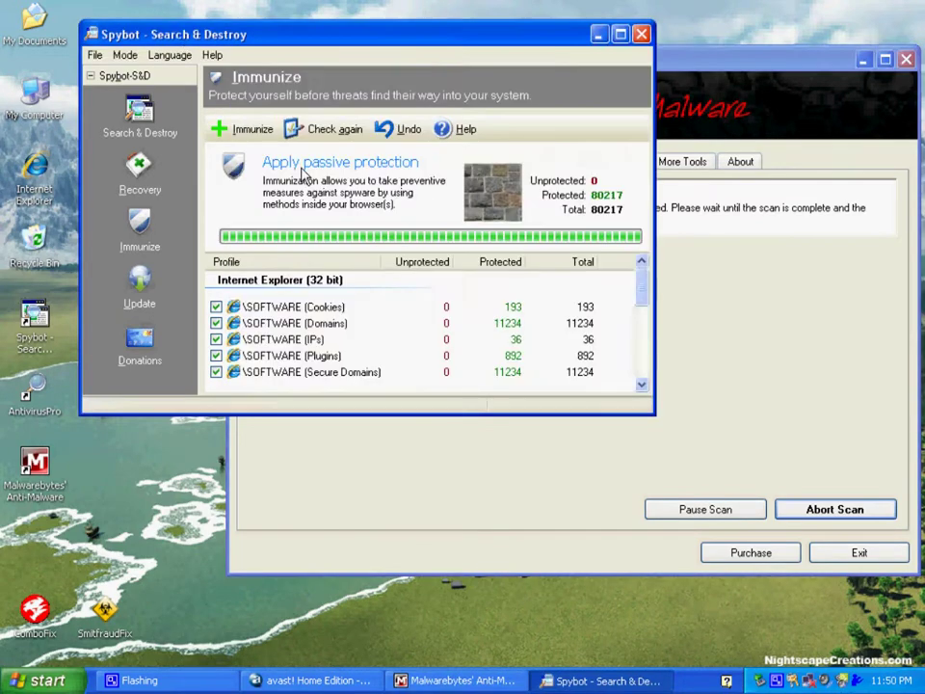
pyautogui.click(641, 35)
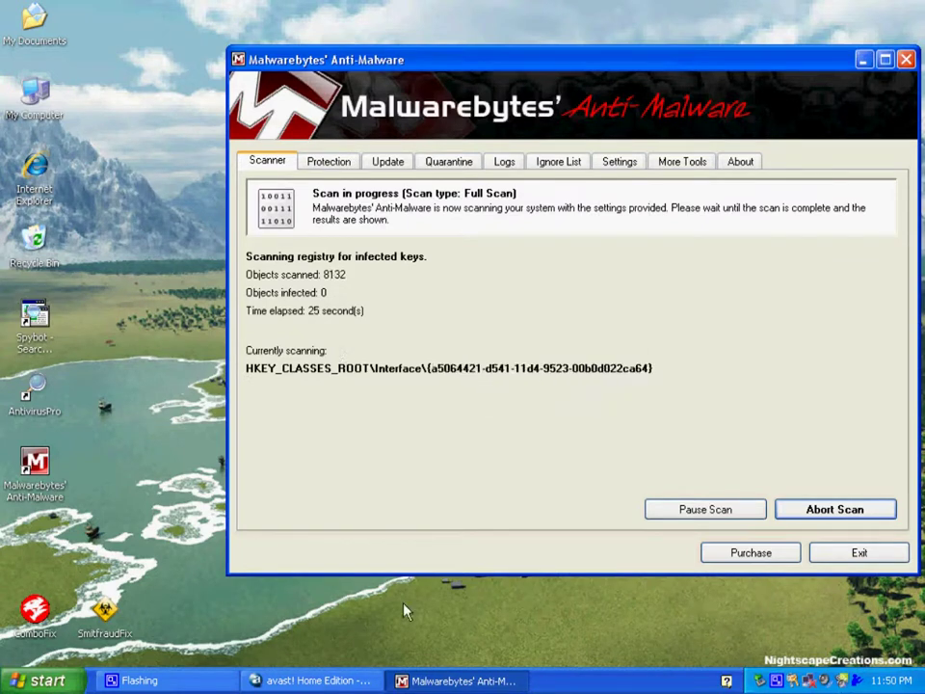
pyautogui.click(311, 680)
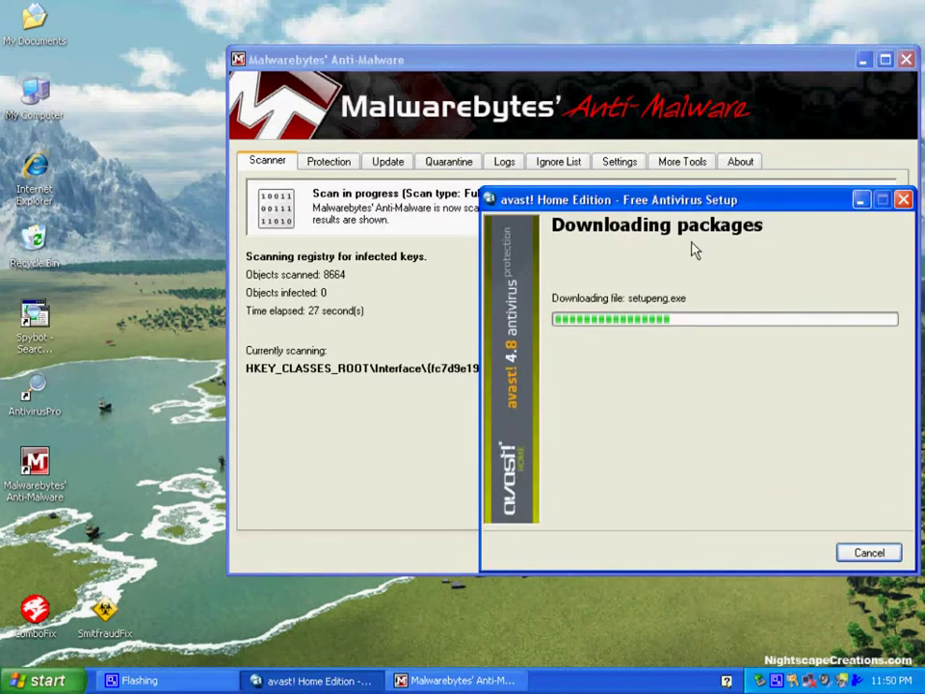
pyautogui.moveTo(710, 200); pyautogui.dragTo(712, 283)
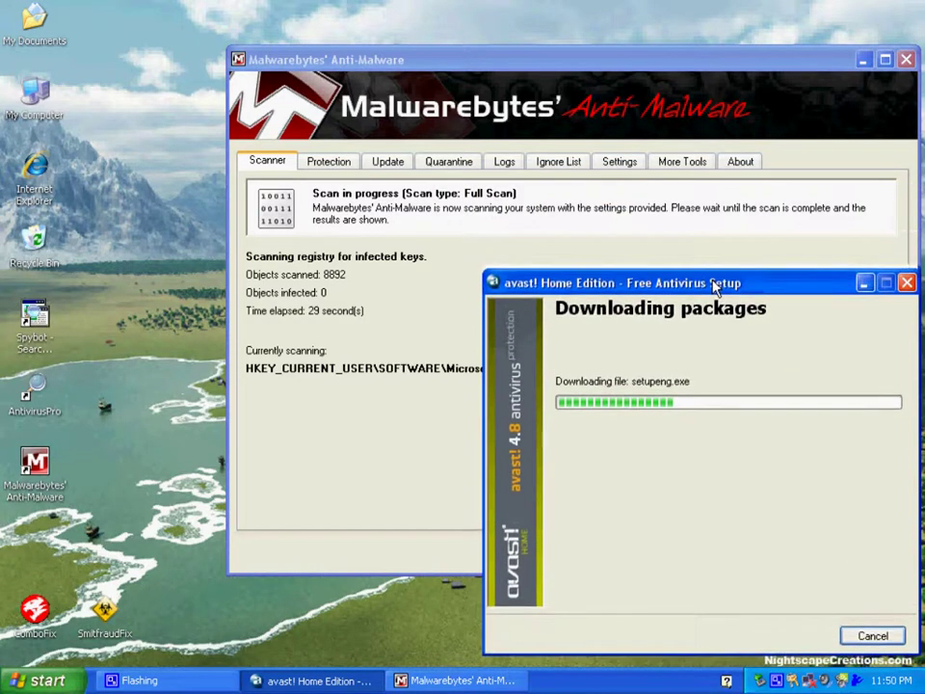